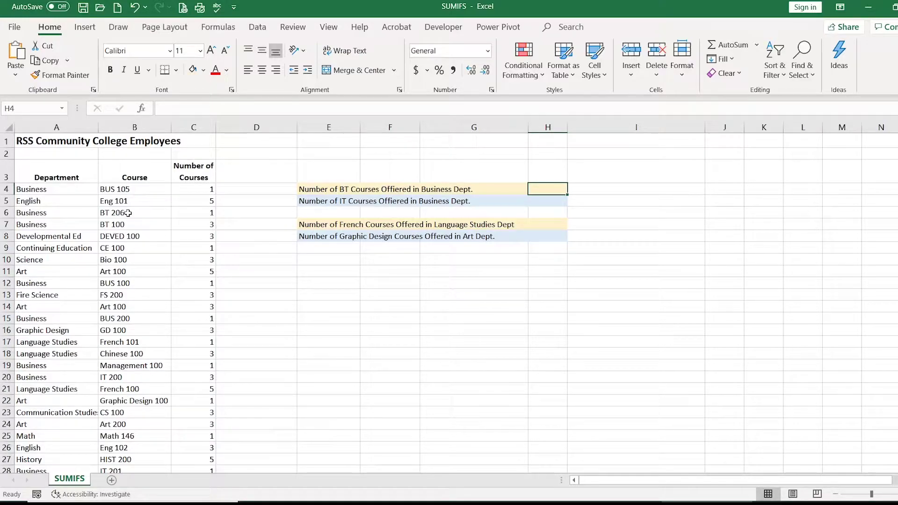
Step: Insert a SUMIFS function in H4 and set its sum range to C4:C35
left_click(60, 190)
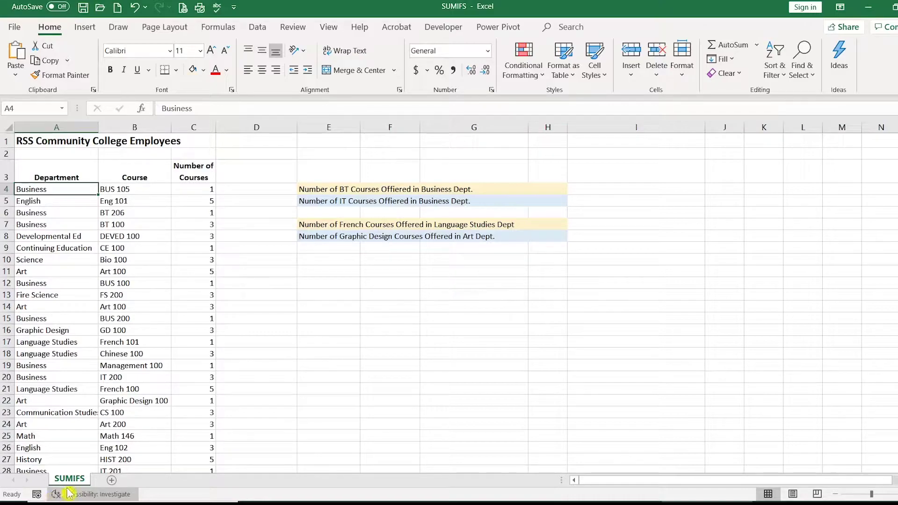
left_click(138, 213)
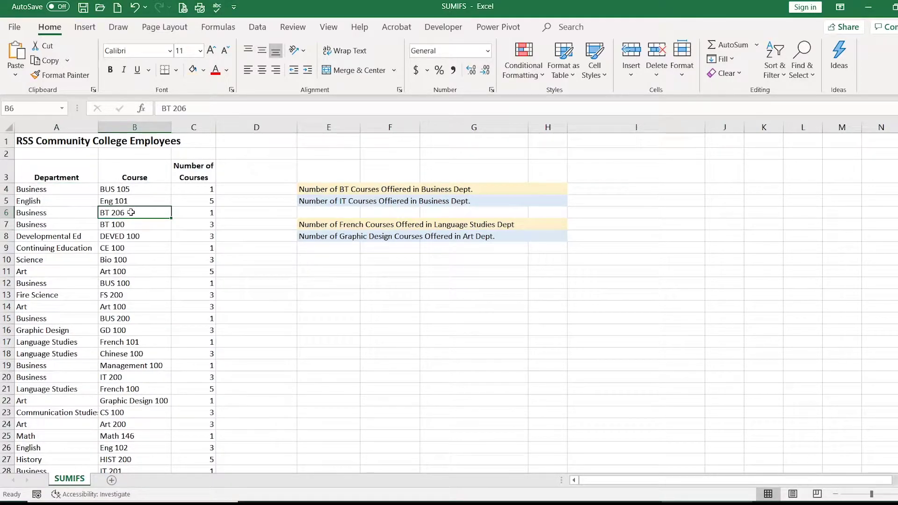
left_click(552, 189)
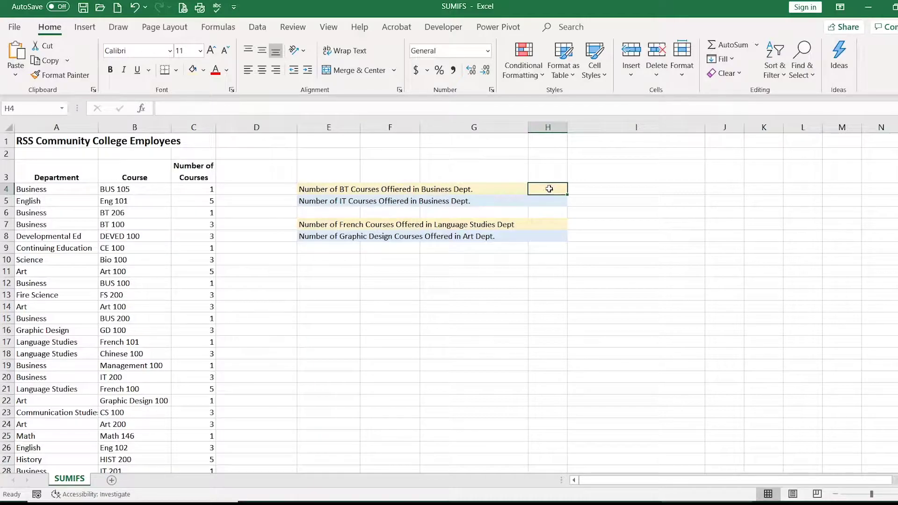
left_click(218, 28)
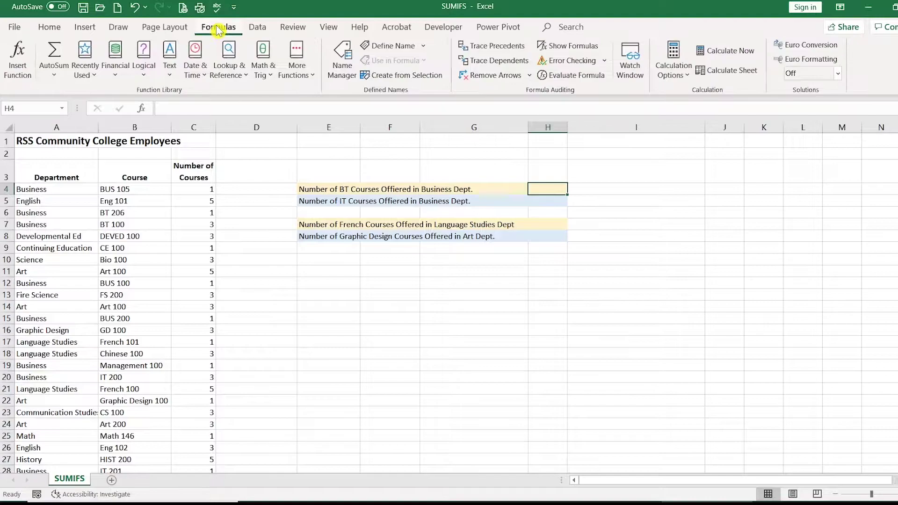
left_click(264, 68)
left_click_drag(345, 120, 344, 331)
left_click(303, 294)
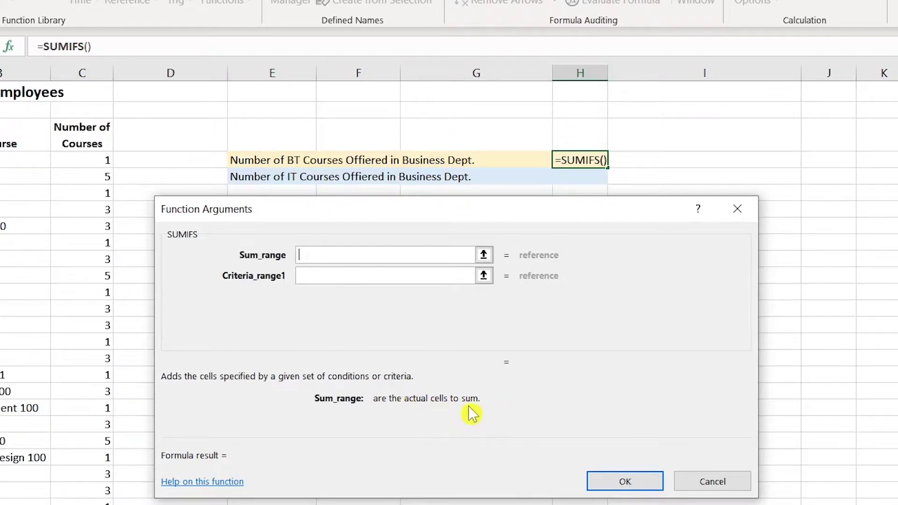
left_click_drag(83, 158, 82, 503)
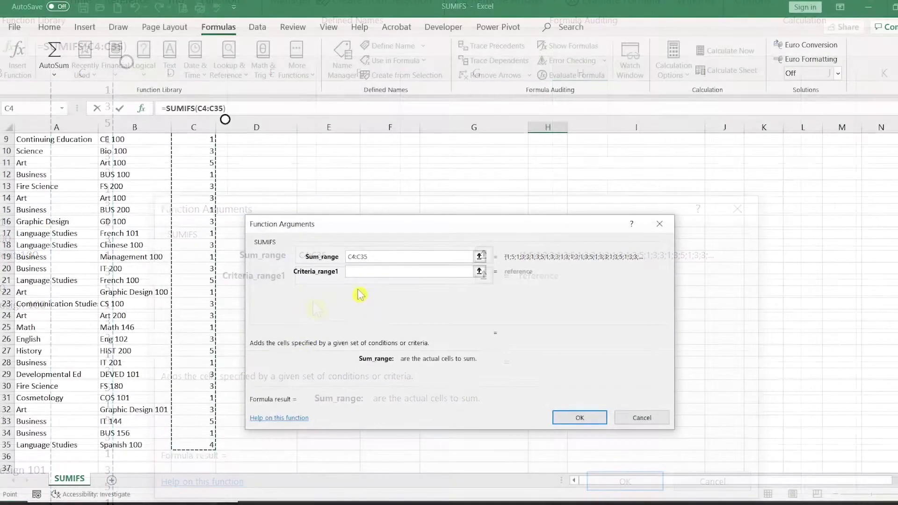
Step: Set the function's first criteria range to A4:A35 with "Business" as the criterion
left_click(419, 268)
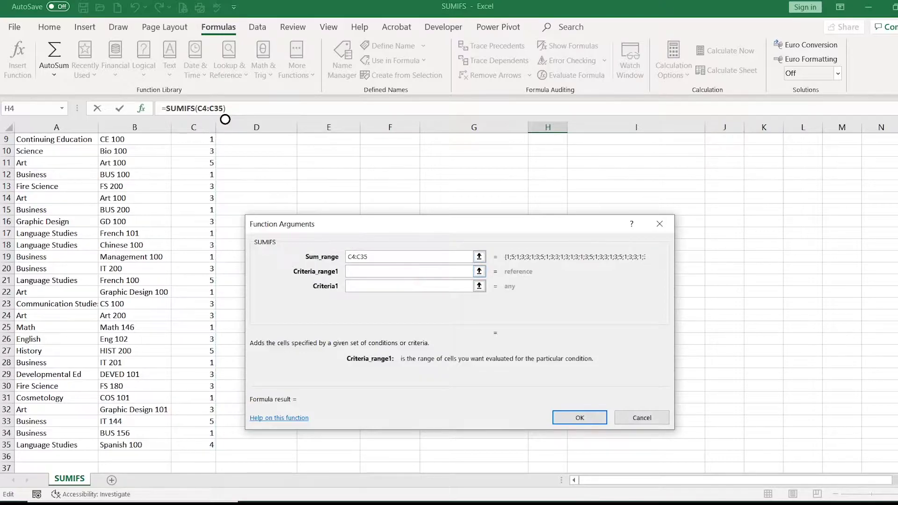
scroll(113, 299, "up", 3)
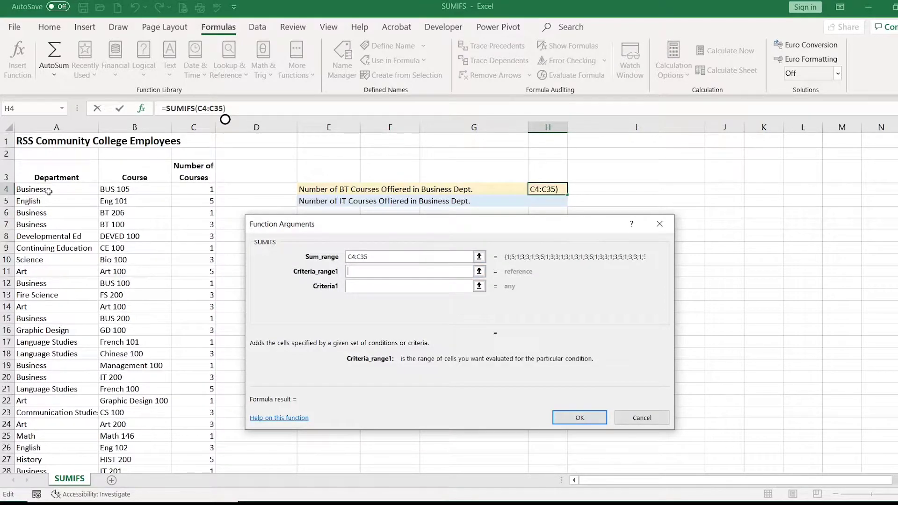
left_click_drag(43, 190, 30, 497)
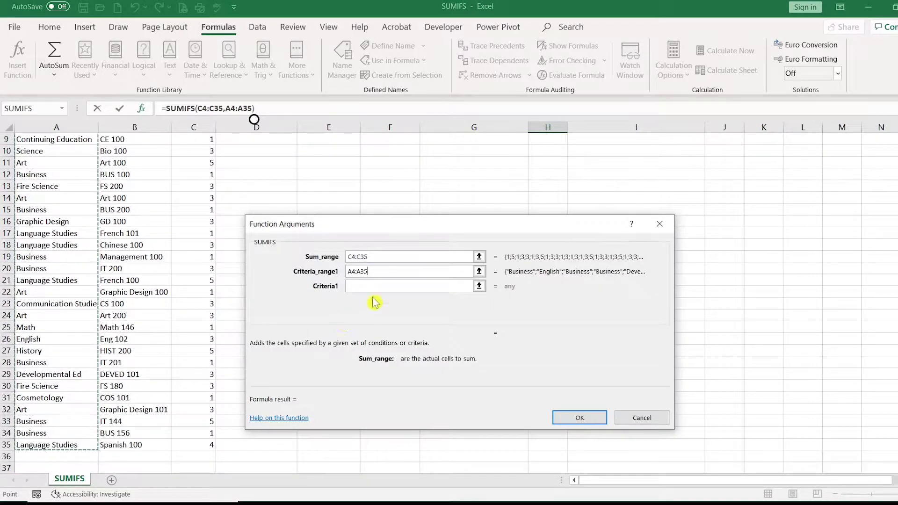
left_click(381, 286)
type("Bus")
key("BackSpace")
key("BackSpace")
key("BackSpace")
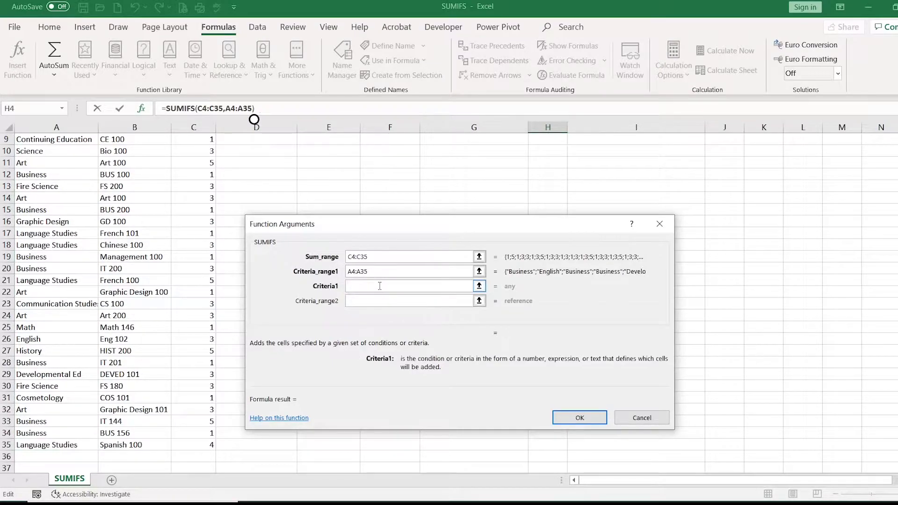
type("\"Business\"")
Step: Set the second criteria range to B4:B35 with the wildcard criterion "BT*" and complete the SUMIFS formula
left_click(377, 301)
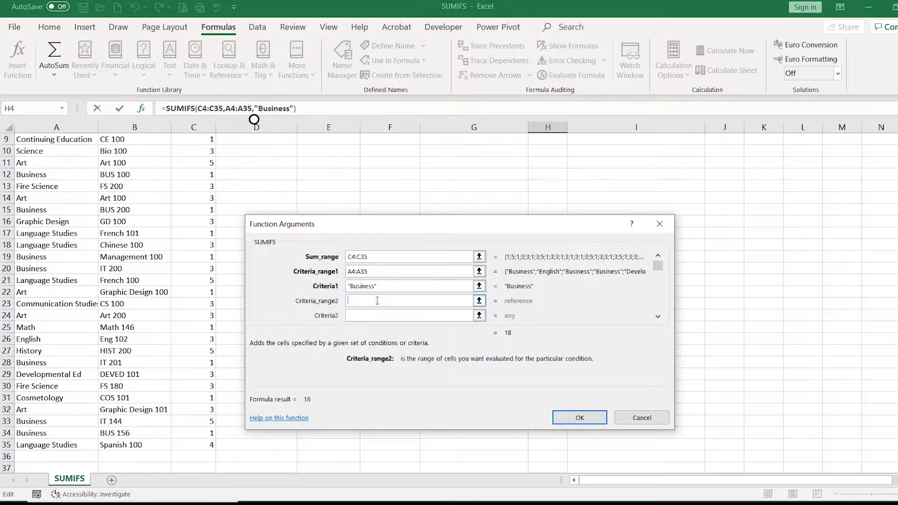
scroll(204, 196, "up", 3)
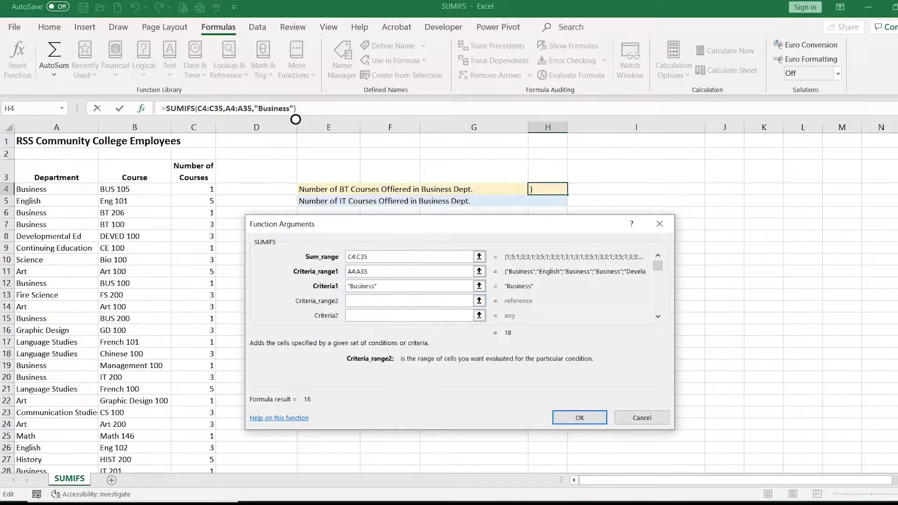
left_click_drag(152, 190, 133, 445)
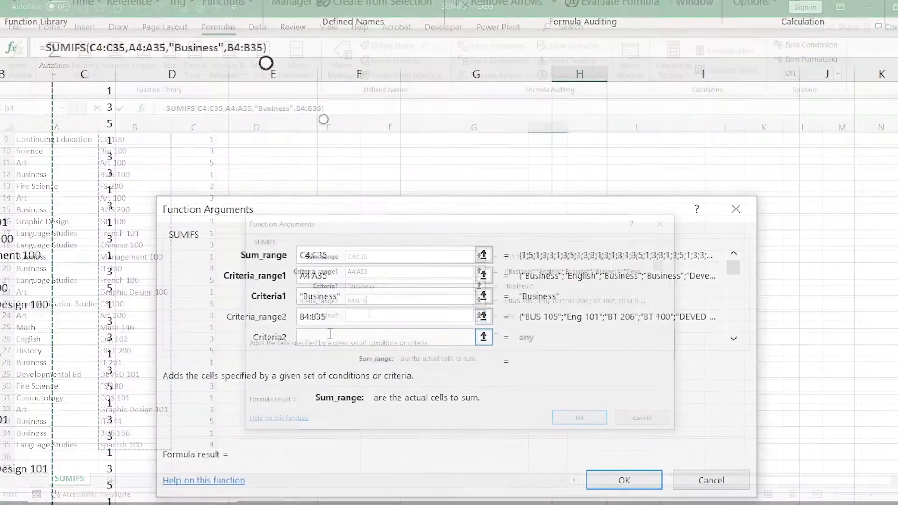
left_click(330, 337)
type("\"BT")
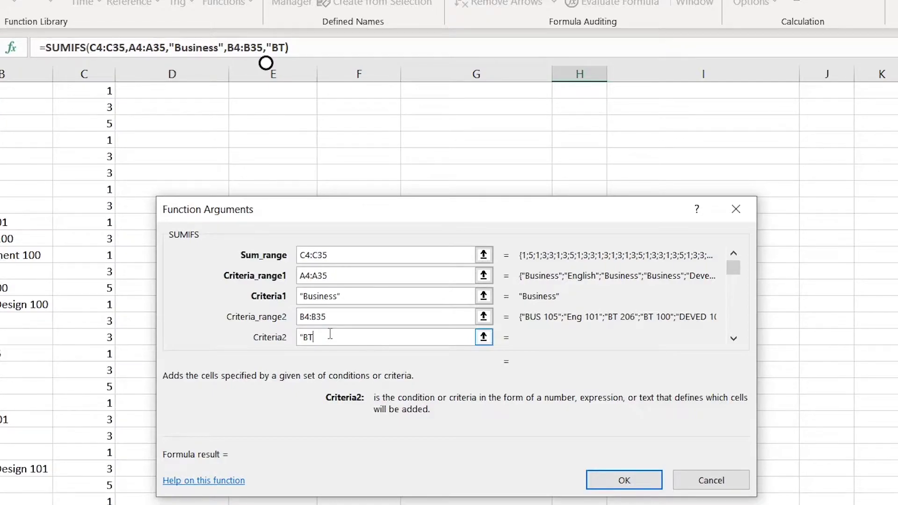
type("*")
type("\"")
left_click(623, 481)
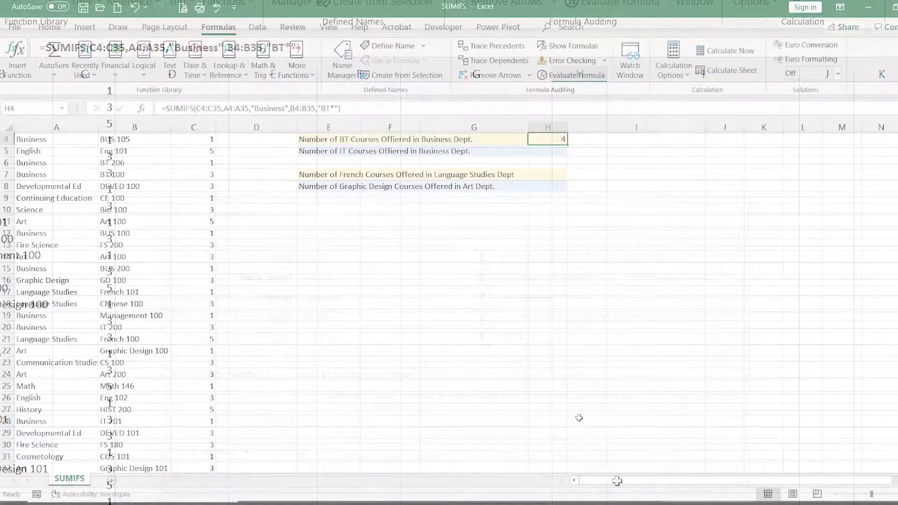
Step: Check the H4 result against the BT 206 and BT 100 rows by selecting their course counts in C6:C7
scroll(449, 300, "up", 1)
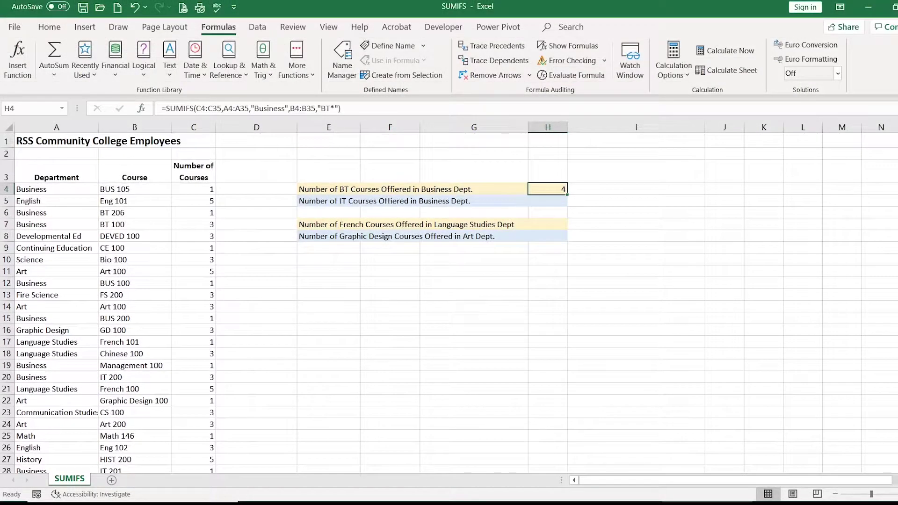
left_click(118, 213)
left_click(118, 225)
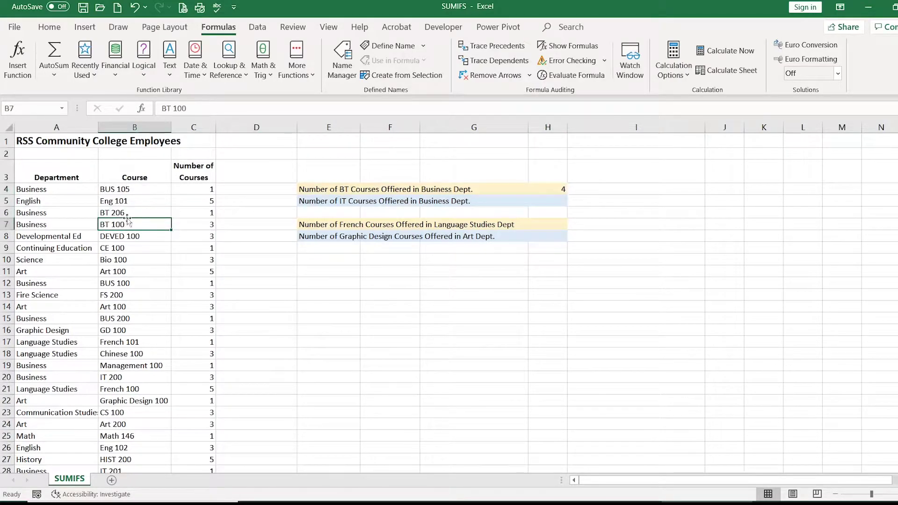
left_click_drag(211, 212, 212, 224)
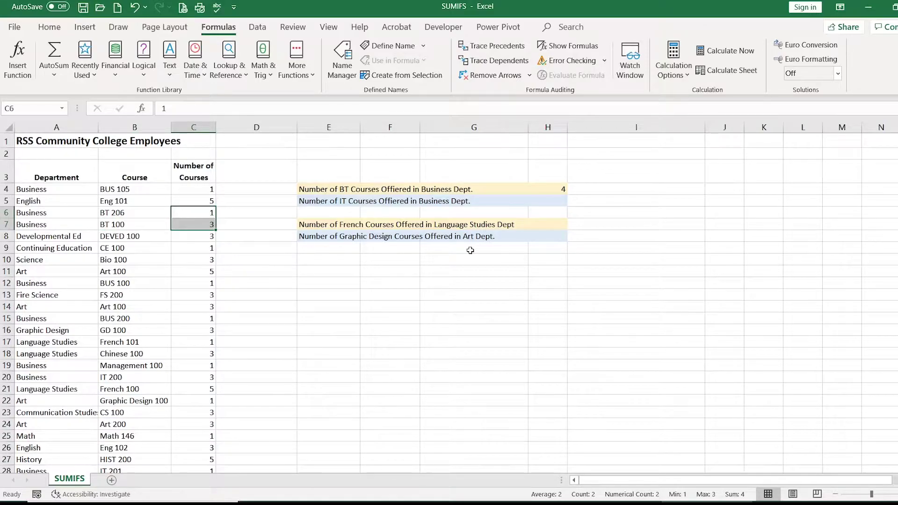
Step: Edit the label in E4 to read BUS courses instead of BT courses
left_click(341, 187)
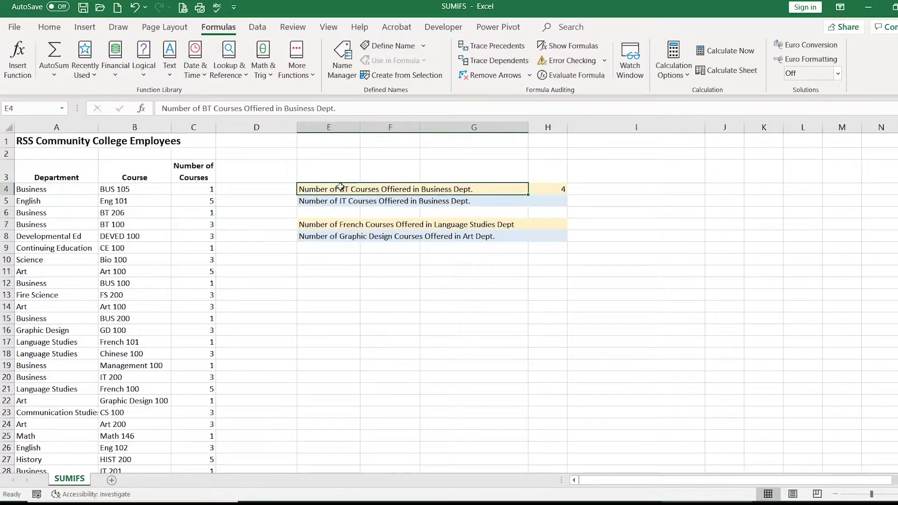
left_click(207, 109)
key("Delete")
type("US")
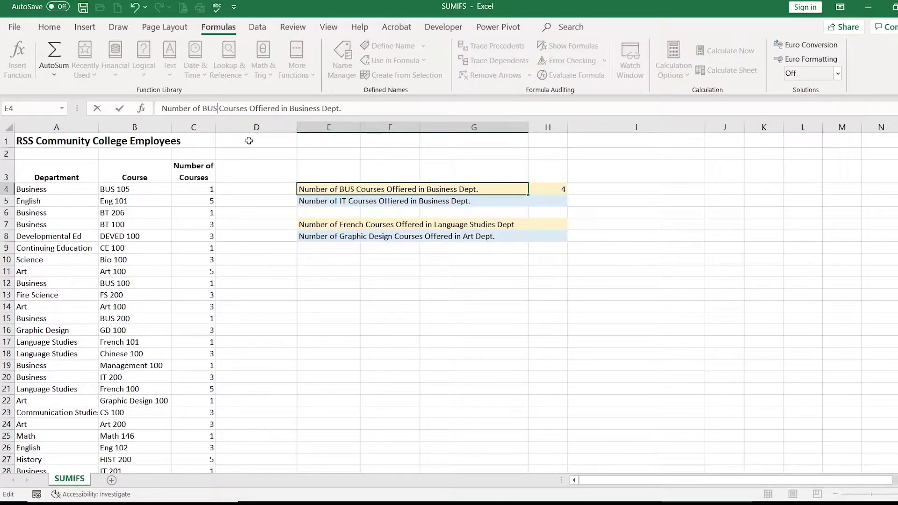
Step: Change the second criterion in the H4 SUMIFS formula to "Bus*"
left_click(556, 191)
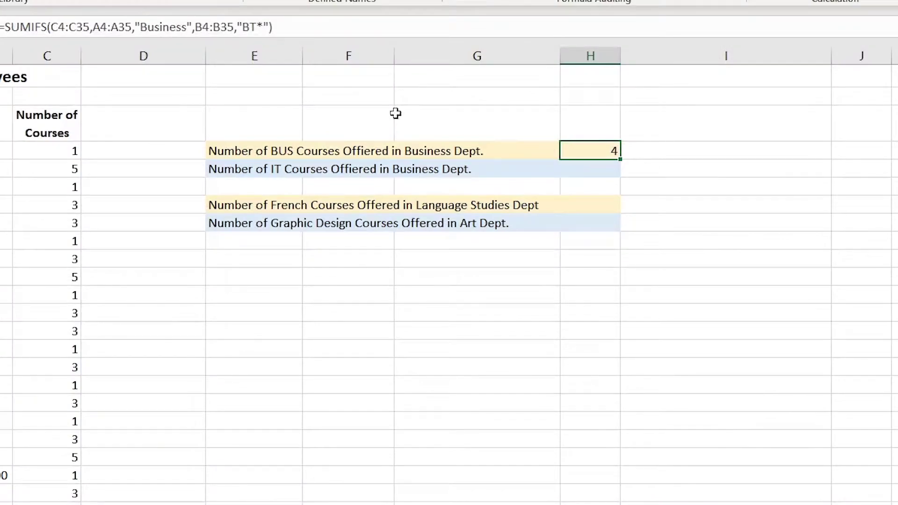
left_click(256, 27)
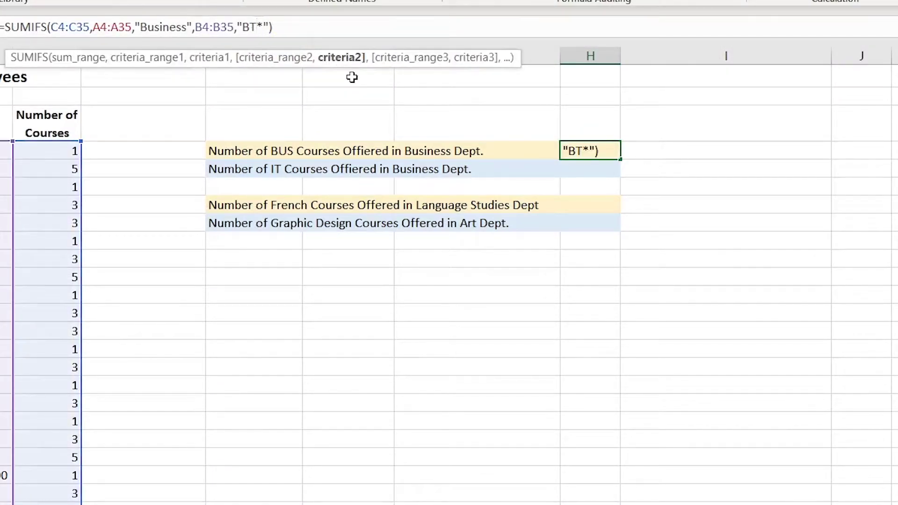
key("BackSpace")
type("us")
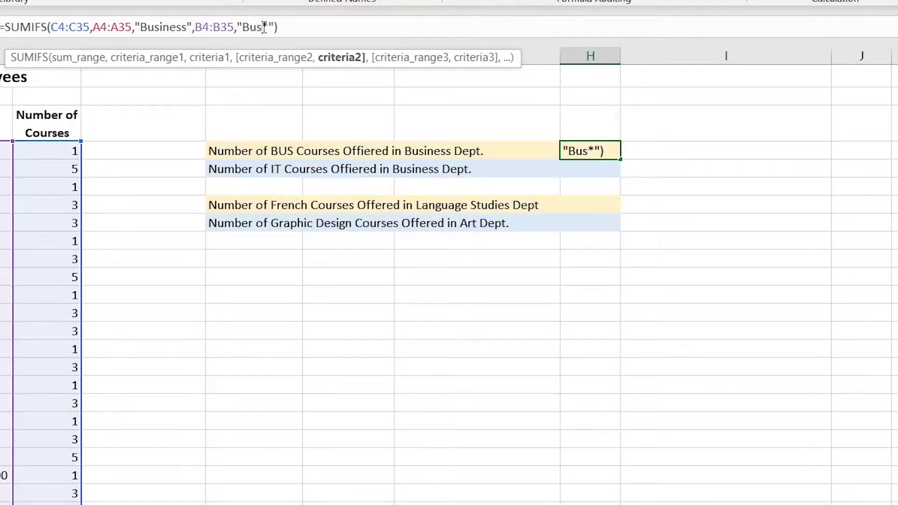
key("Return")
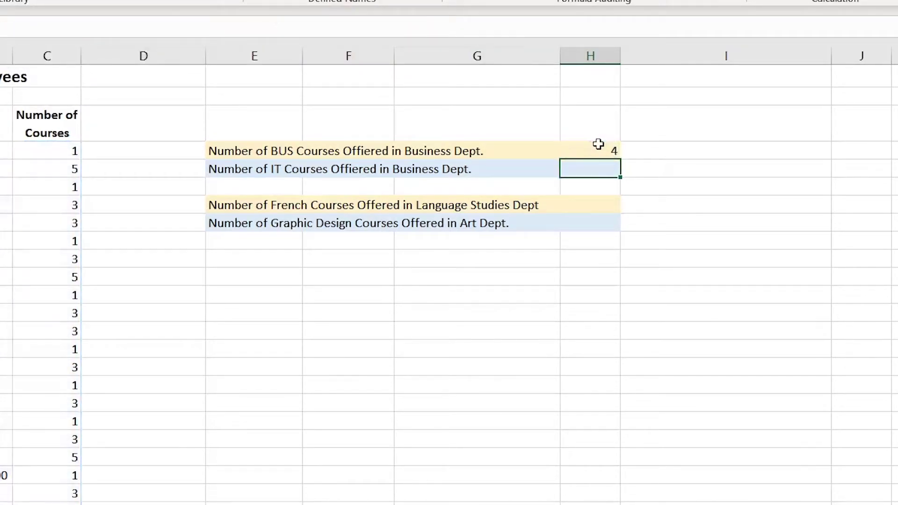
Step: Verify the H4 result by selecting the counts of all BUS courses together: C4, C12, C15 and C34
left_click(598, 149)
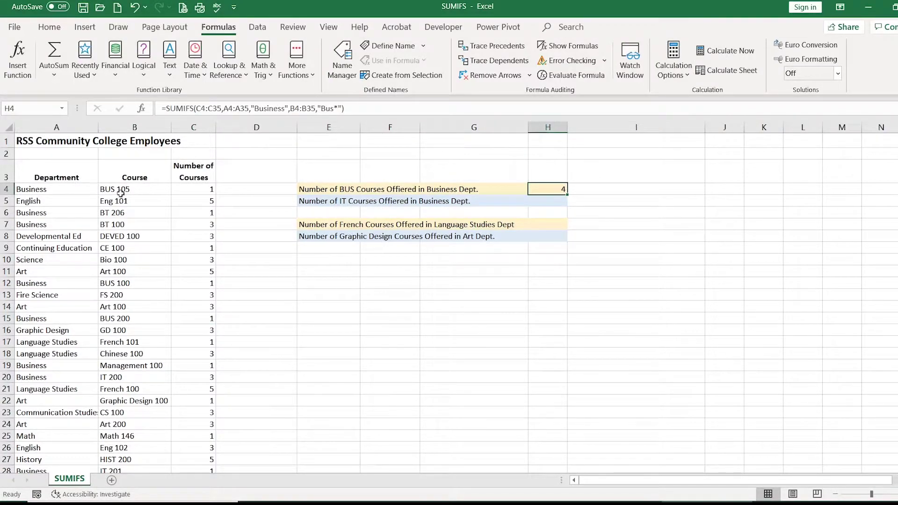
left_click(198, 189)
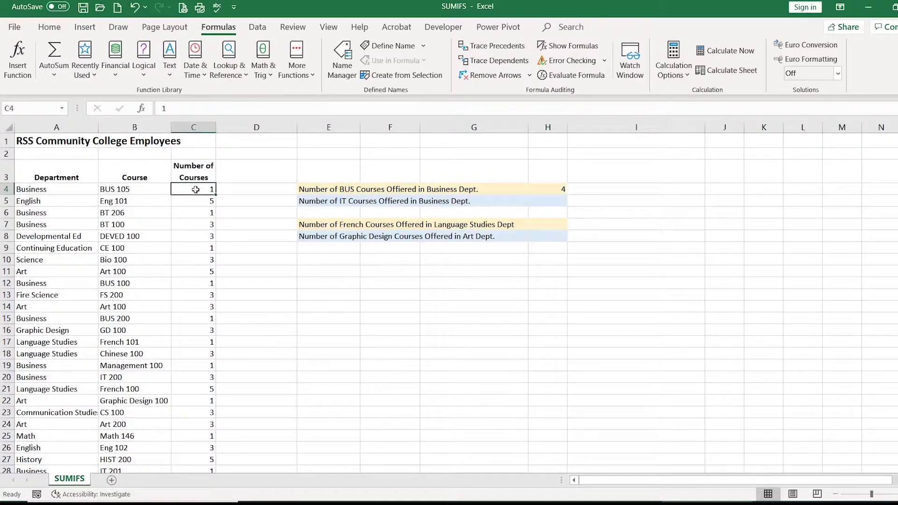
left_click(200, 284, "ctrl")
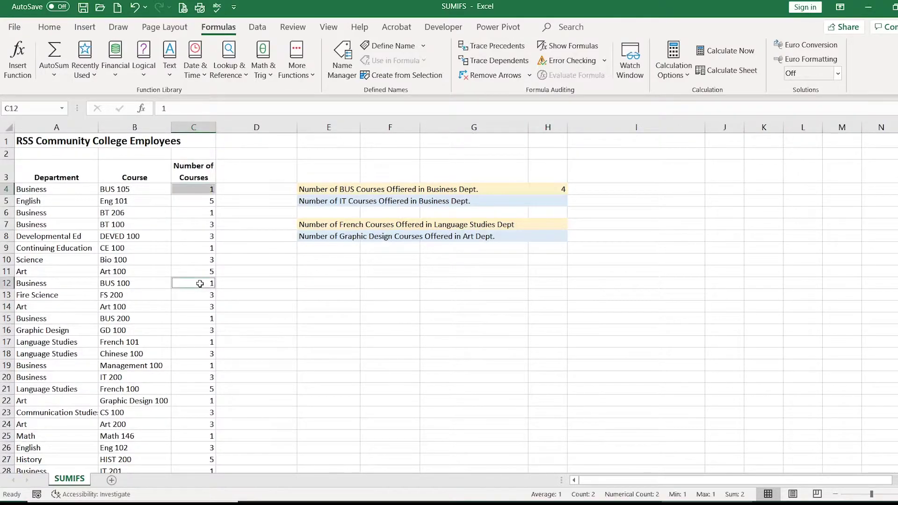
left_click(204, 319, "ctrl")
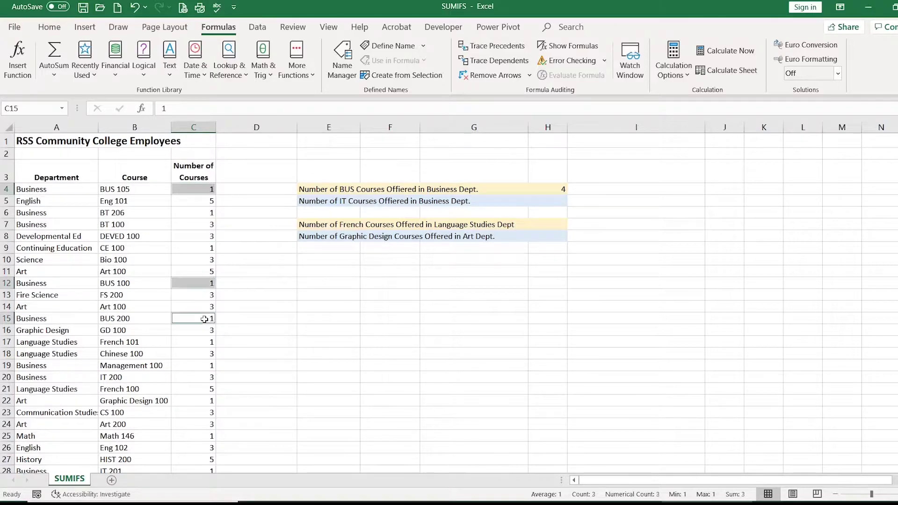
scroll(144, 420, "down", 3)
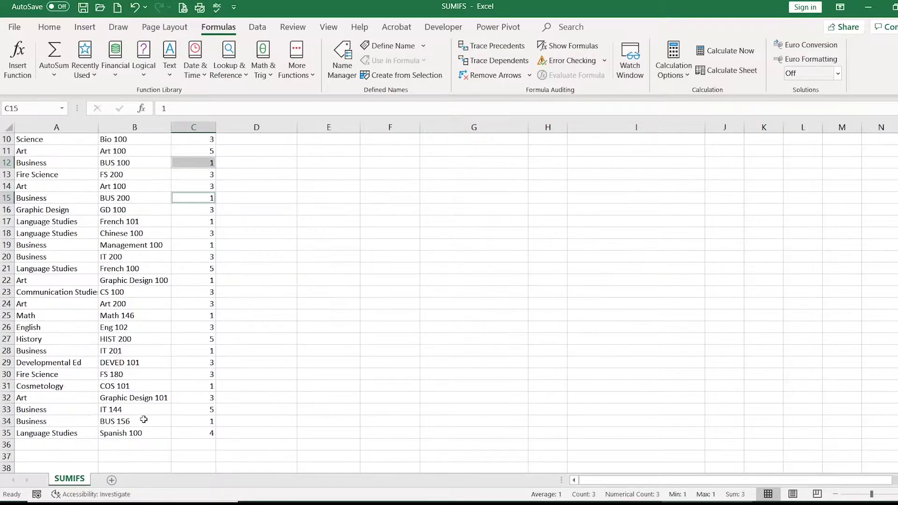
left_click(202, 421, "ctrl")
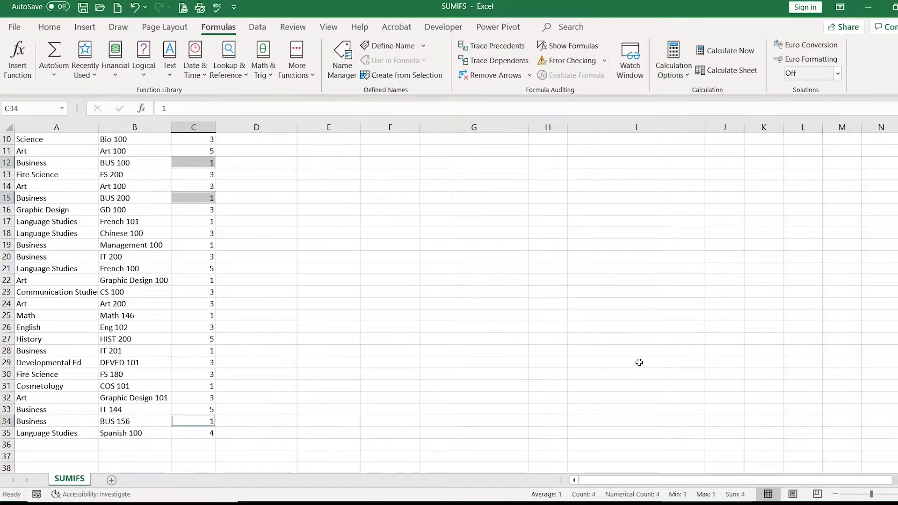
scroll(884, 336, "up", 3)
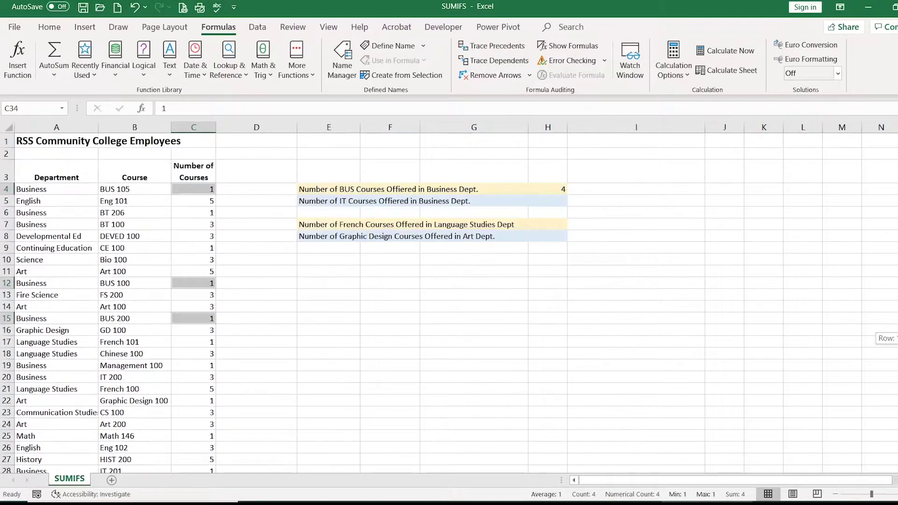
left_click(553, 186)
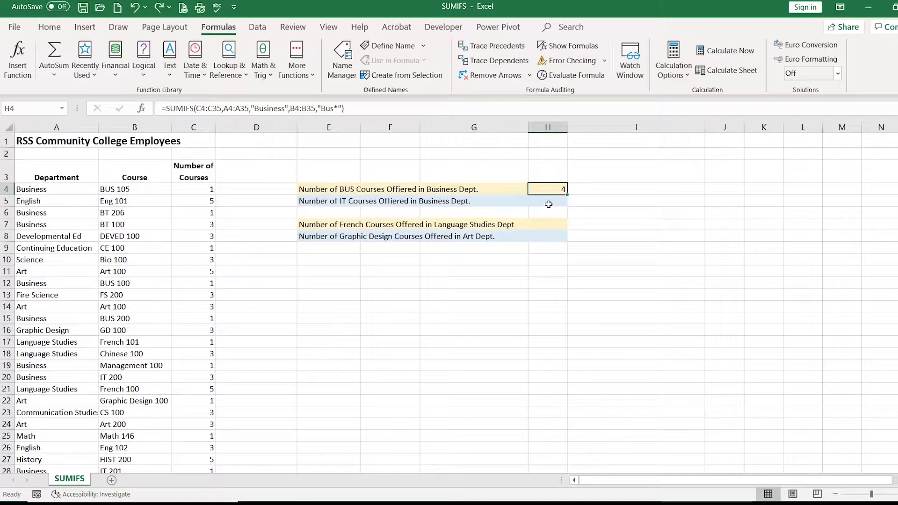
Step: Start a SUMIFS formula in H5 for the IT courses, using C4:C35 as the sum range
left_click(542, 205)
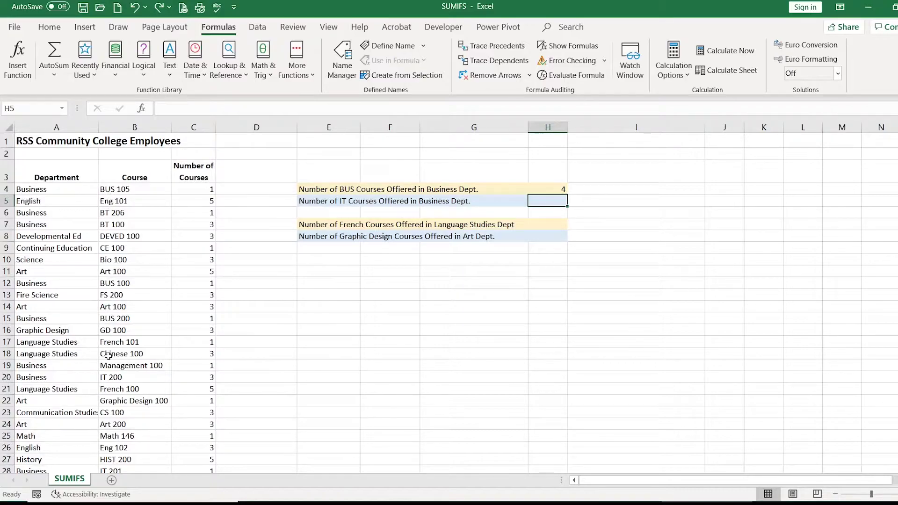
left_click(120, 376)
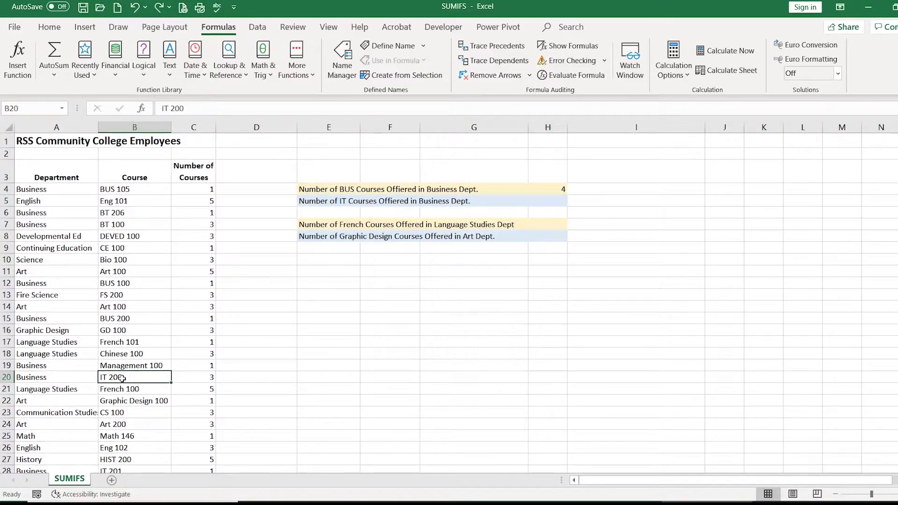
left_click(547, 202)
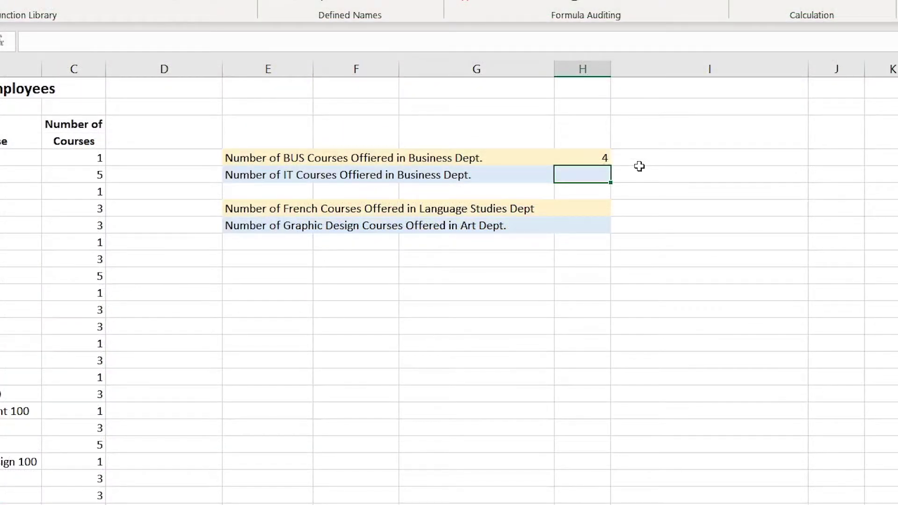
type("=sum")
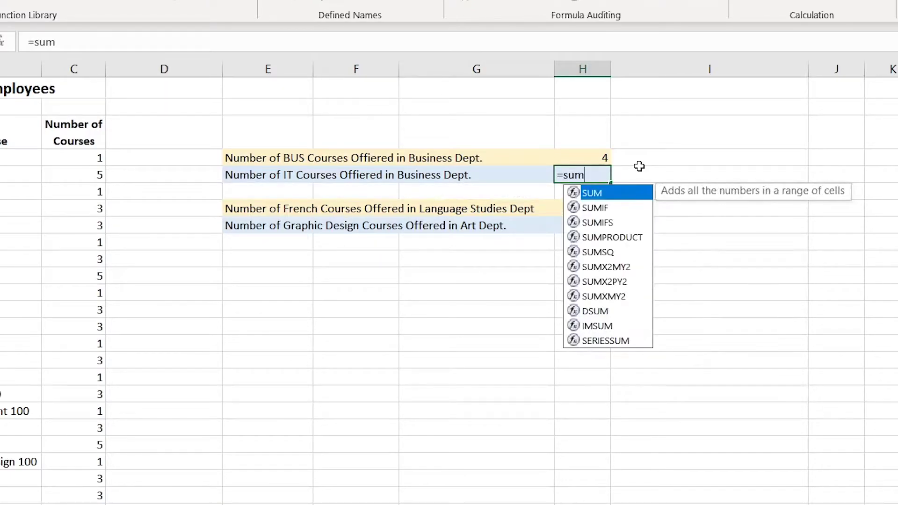
double_click(604, 223)
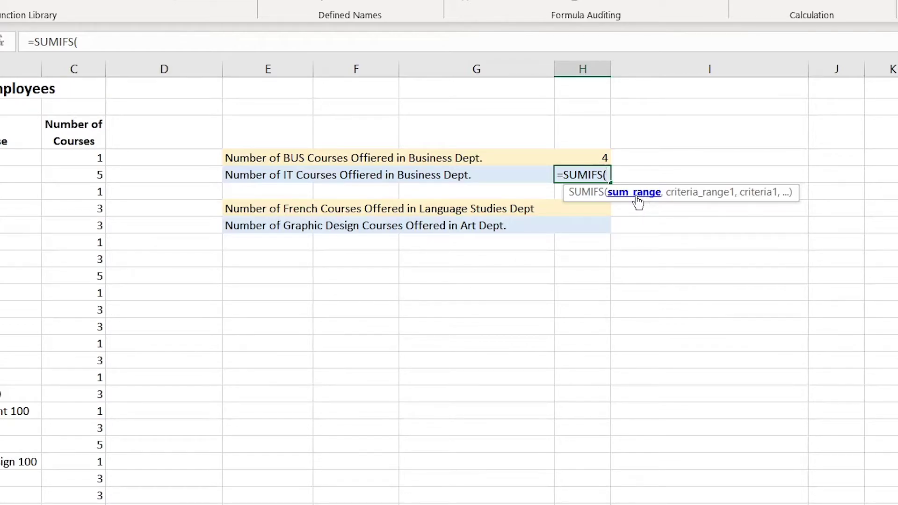
left_click_drag(89, 157, 78, 504)
scroll(643, 193, "up", 3)
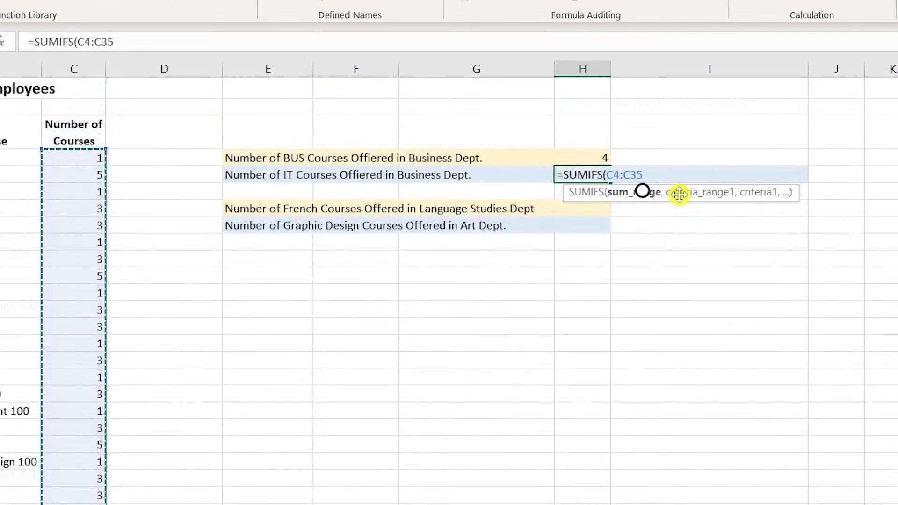
type(",")
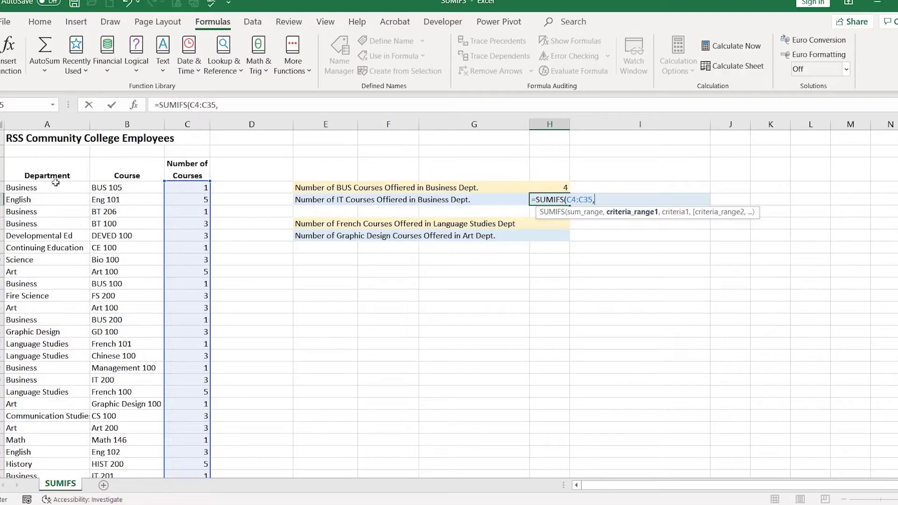
Step: Add A4:A35 as the first criteria range of the H5 formula, with "Business" as its criterion
left_click_drag(47, 187, 23, 451)
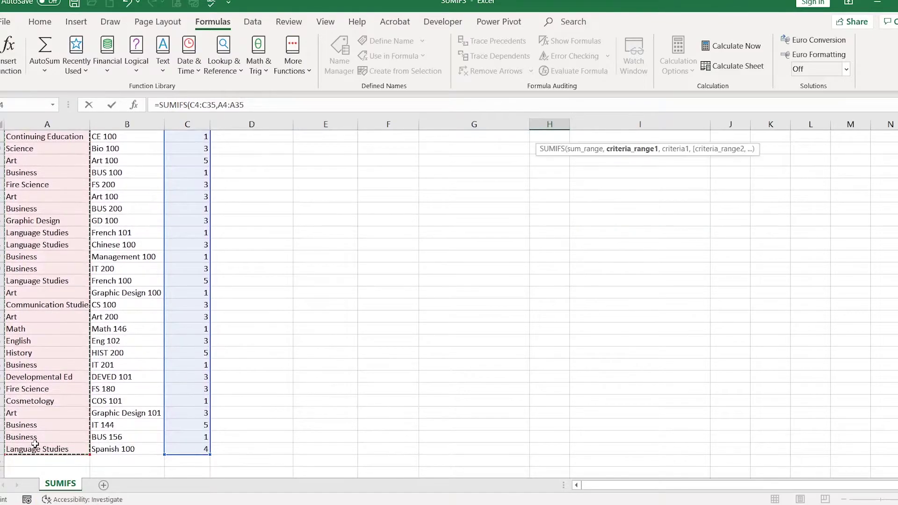
left_click_drag(897, 318, 897, 225)
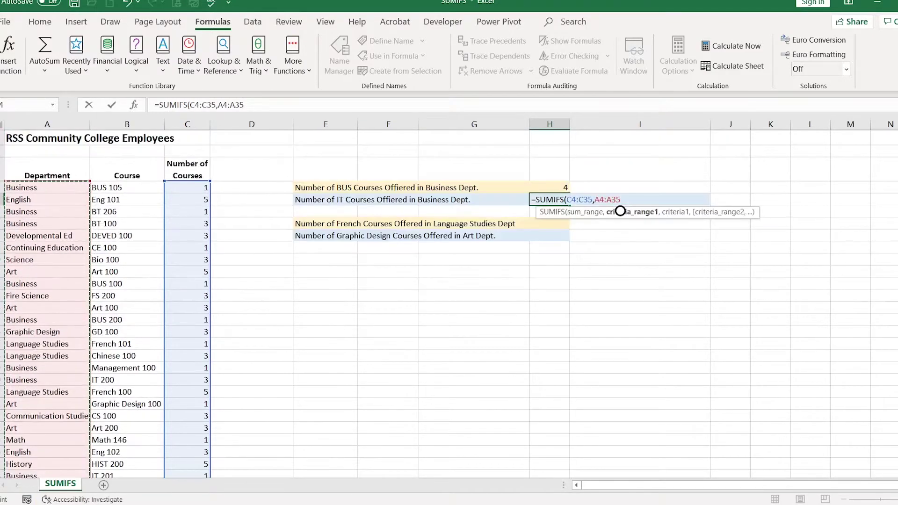
type(",")
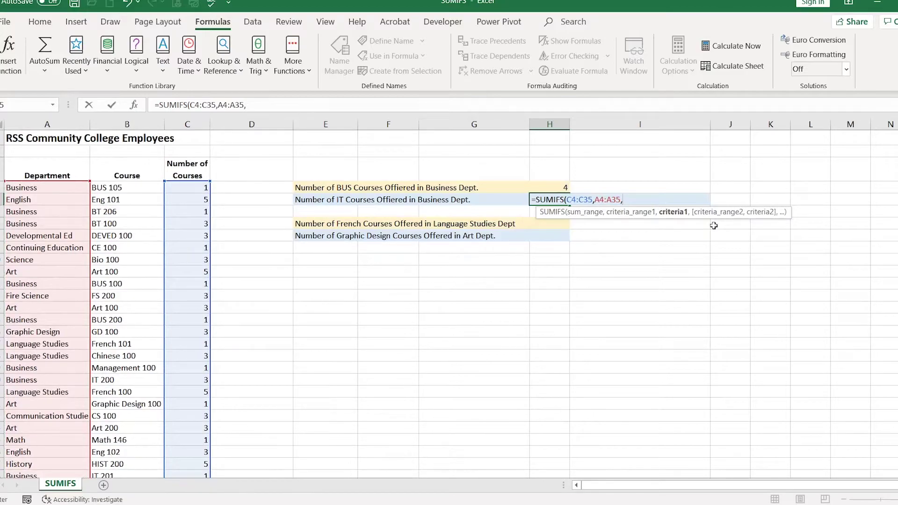
type("\"Business\",")
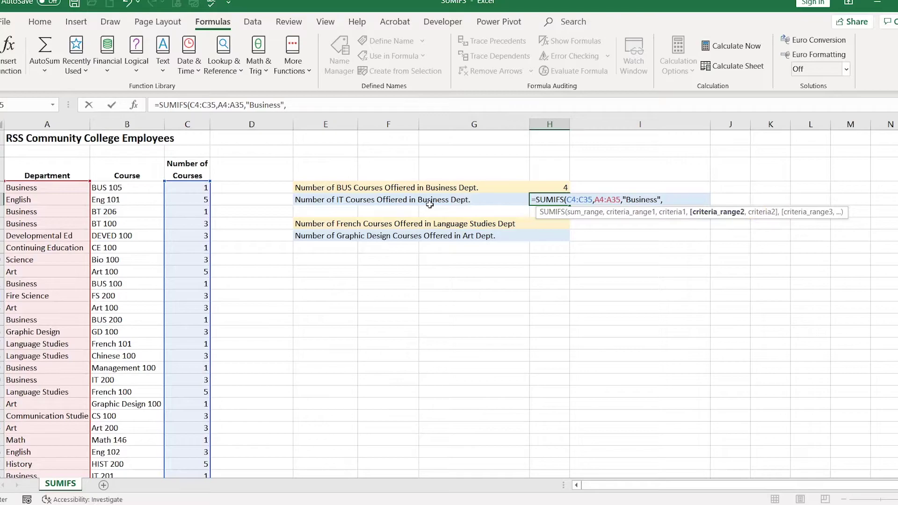
Step: Complete the H5 SUMIFS formula with B4:B35 as the second criteria range and "IT*" as its criterion
left_click_drag(116, 188, 117, 450)
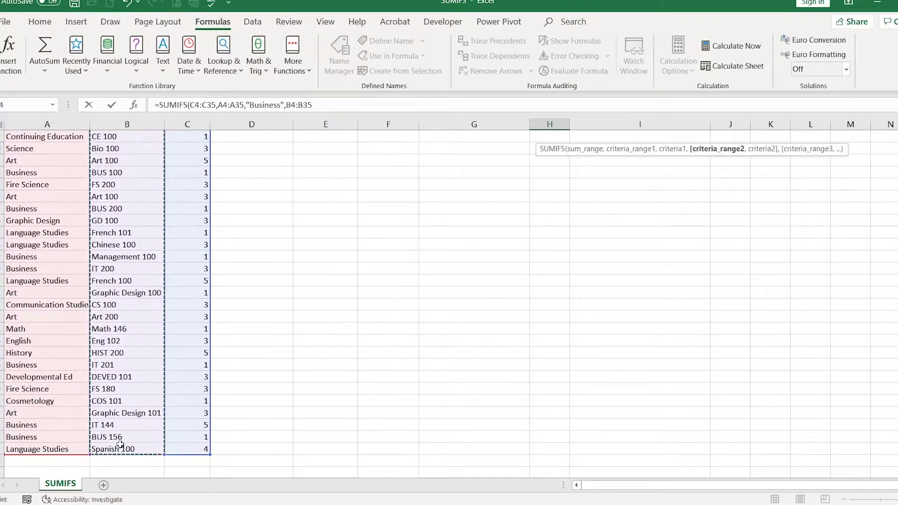
scroll(687, 210, "up", 3)
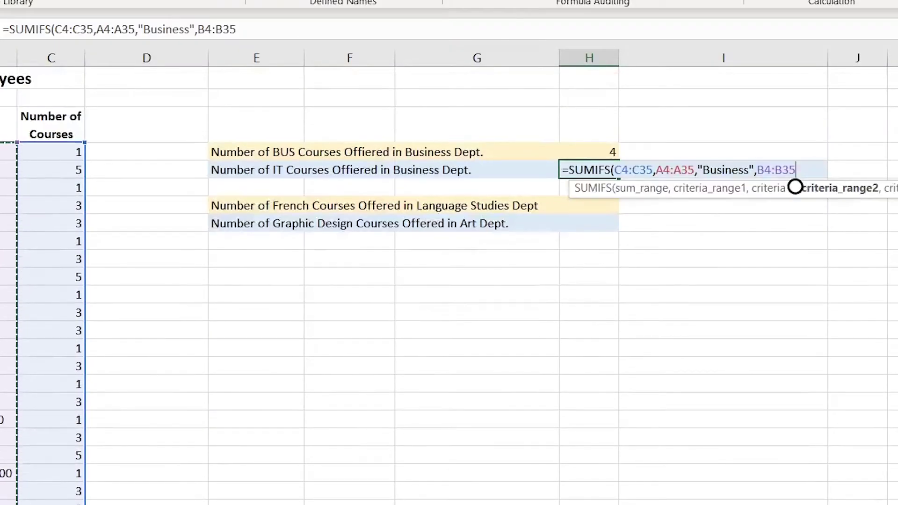
type(",")
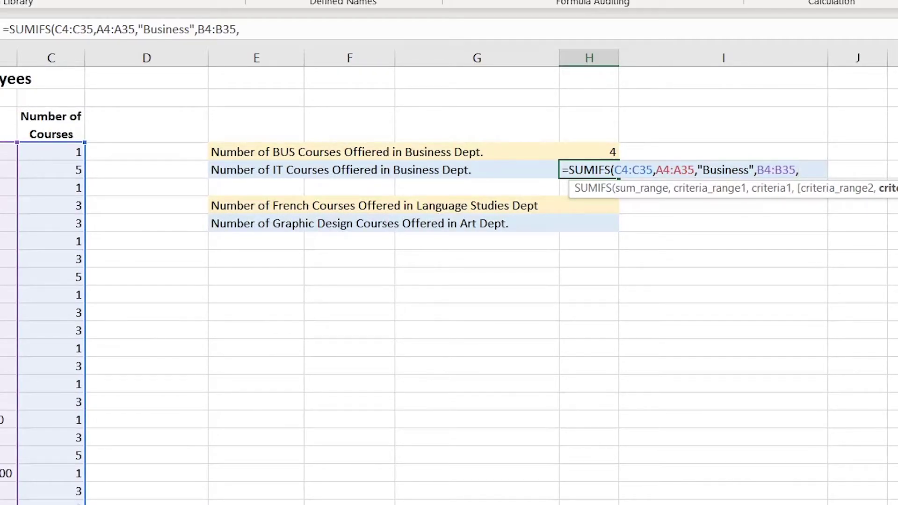
type("\"IT")
type("*\"")
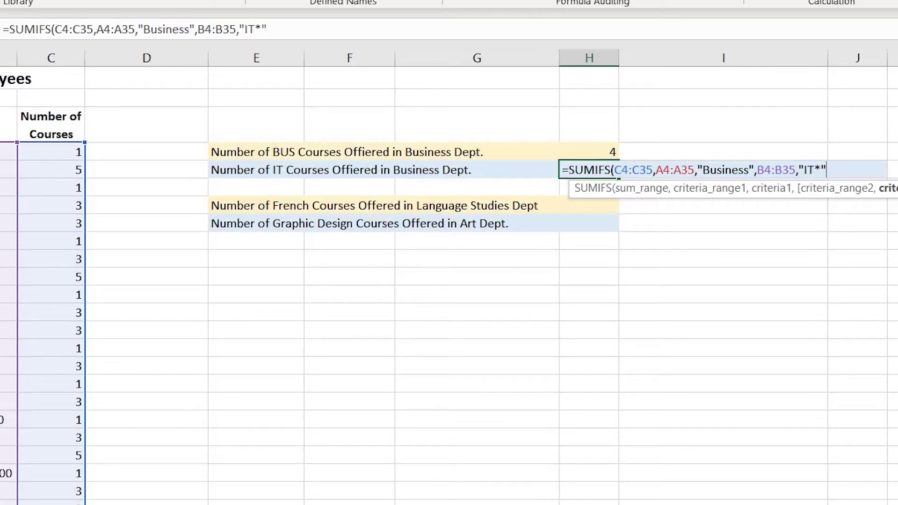
type(")")
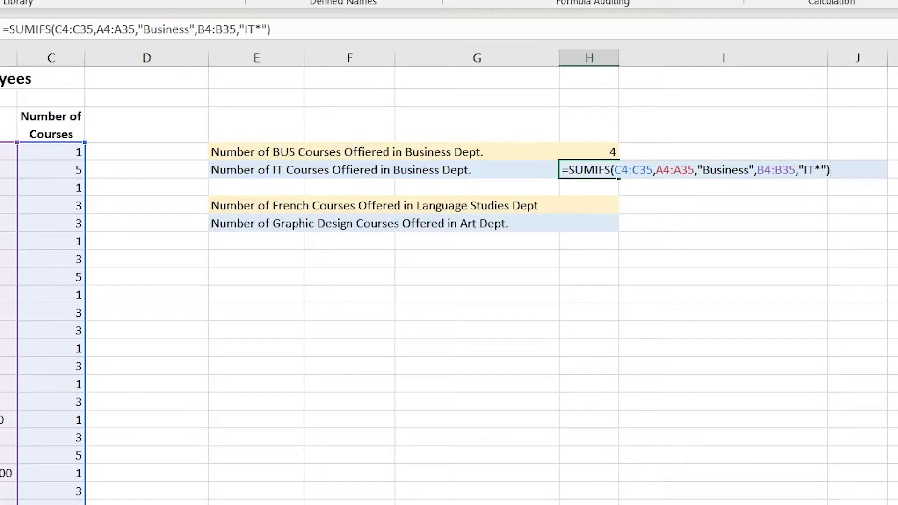
key("Return")
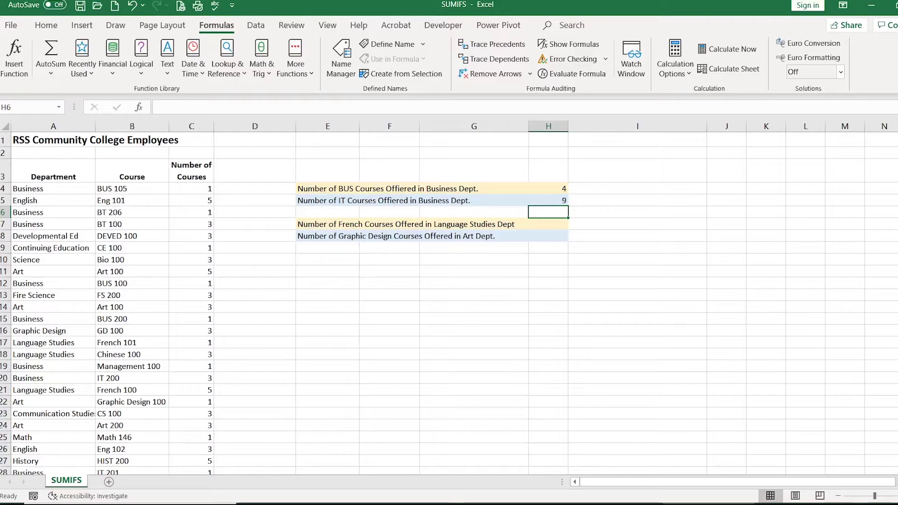
Step: Verify the H5 result by selecting the counts of all IT courses together: C20, C28 and C33
scroll(449, 304, "down", 1)
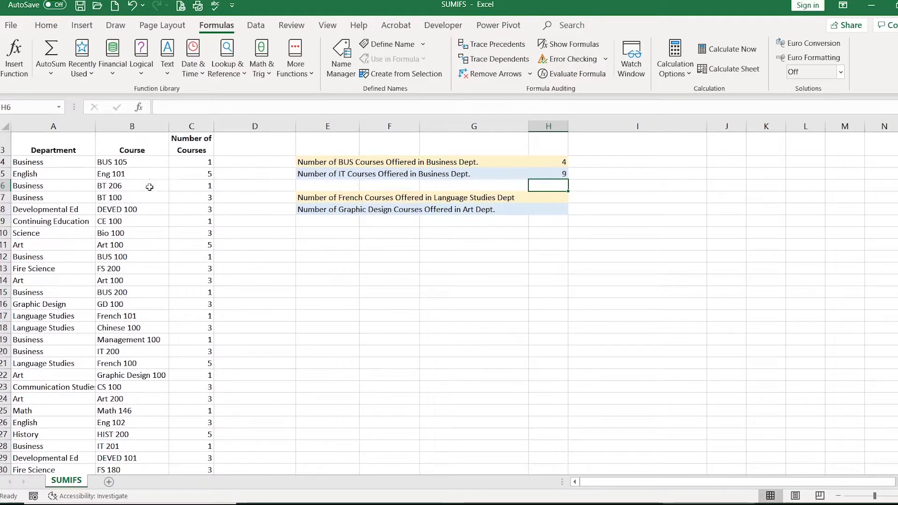
left_click(207, 352)
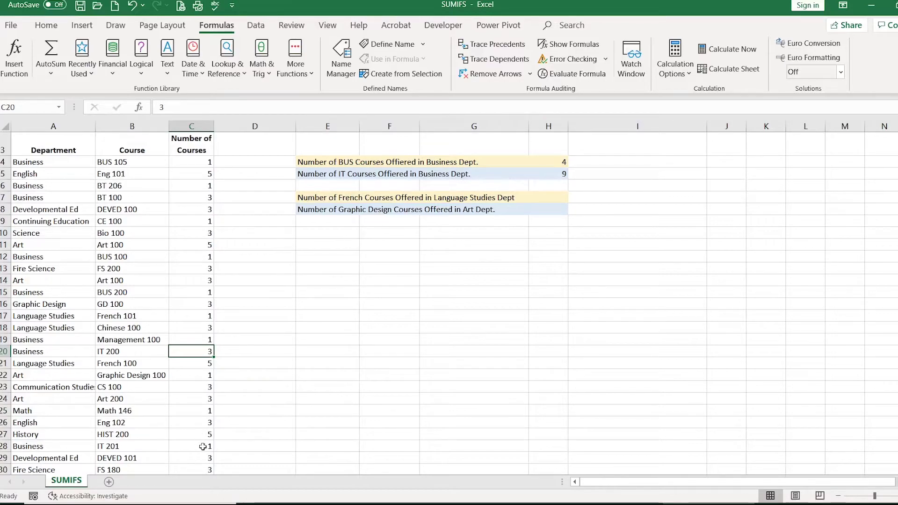
left_click(202, 447, "ctrl")
scroll(339, 419, "down", 2)
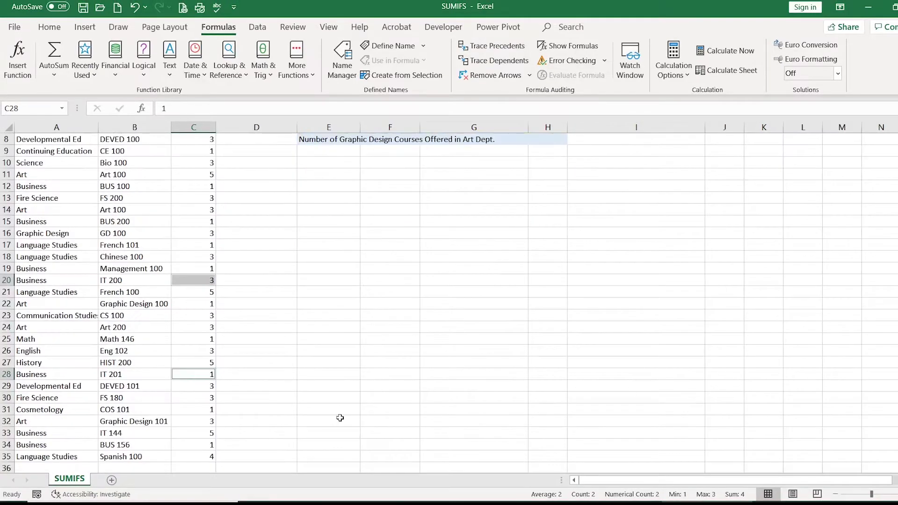
left_click(207, 435, "ctrl")
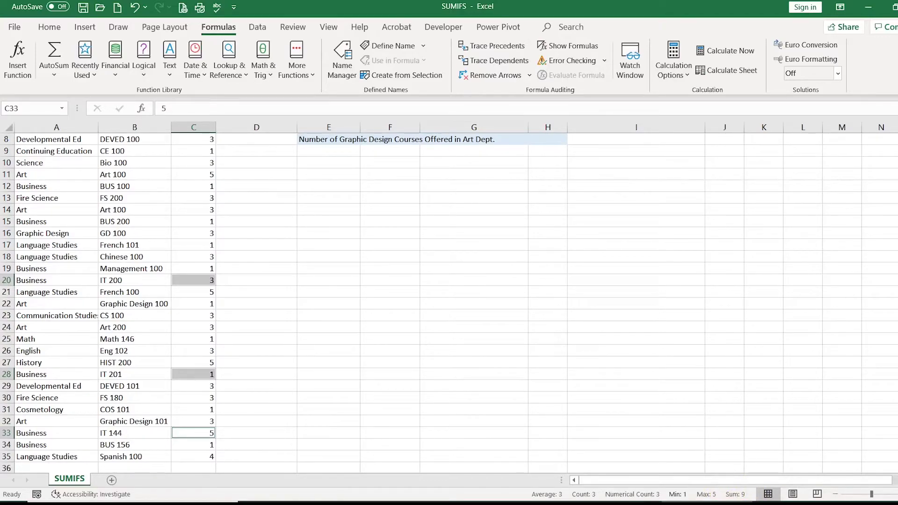
scroll(655, 218, "up", 3)
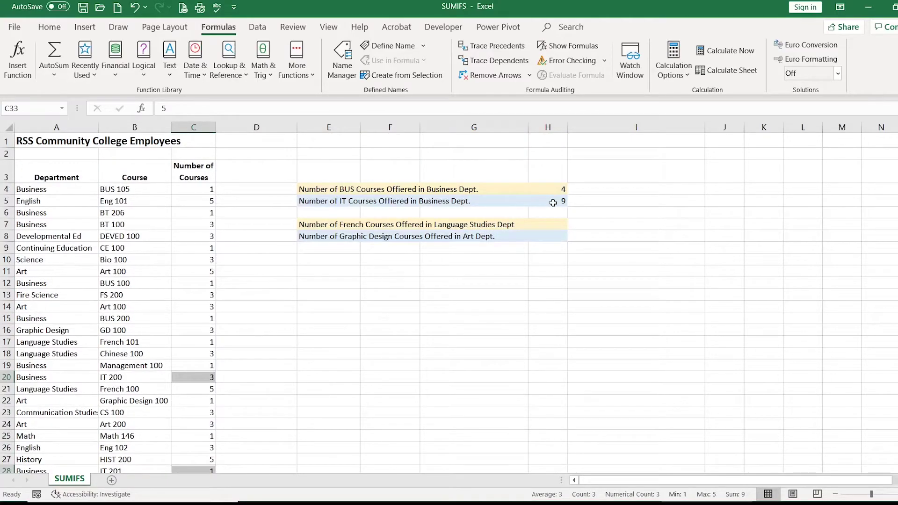
left_click(553, 202)
Step: Start a SUMIFS formula in H7 for the French courses, using C4:C35 as the sum range
left_click(552, 223)
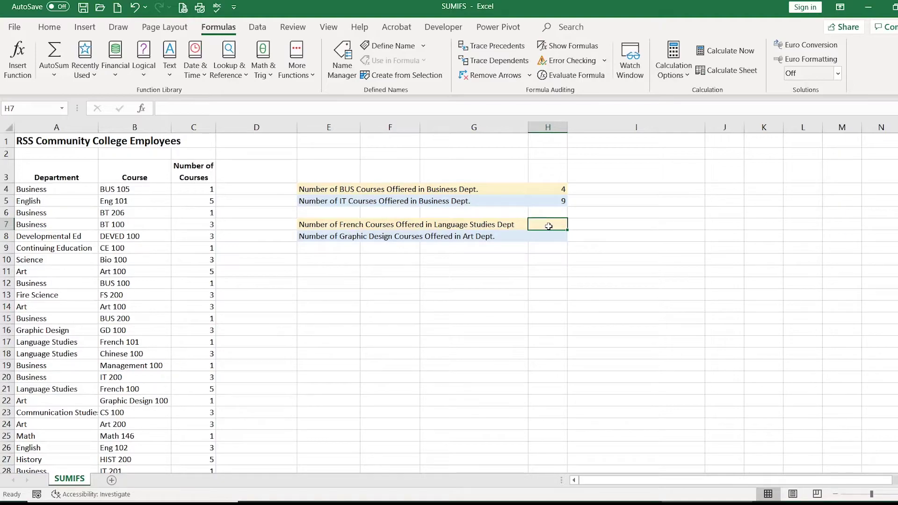
type("=sum")
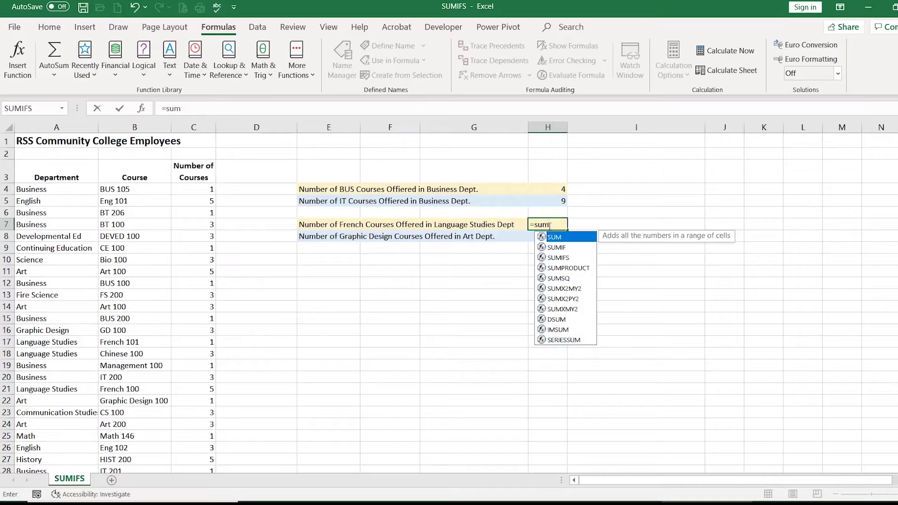
double_click(570, 258)
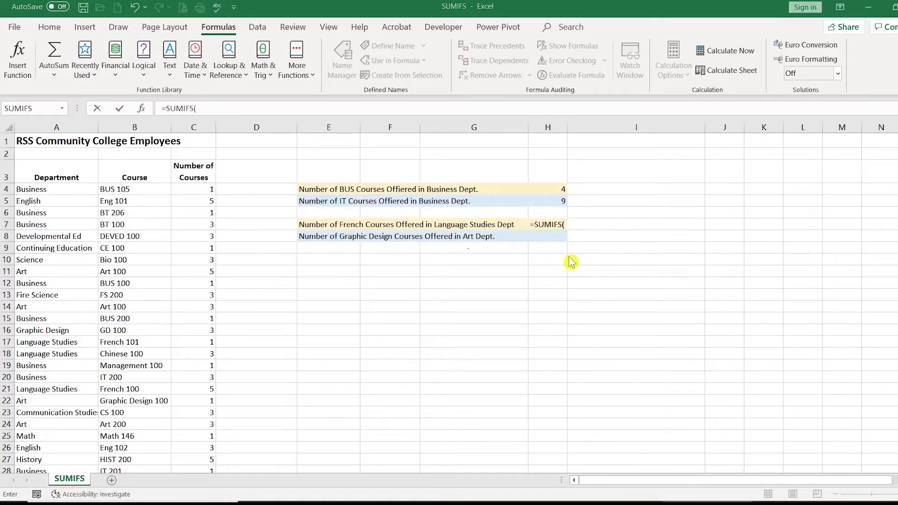
left_click(565, 225)
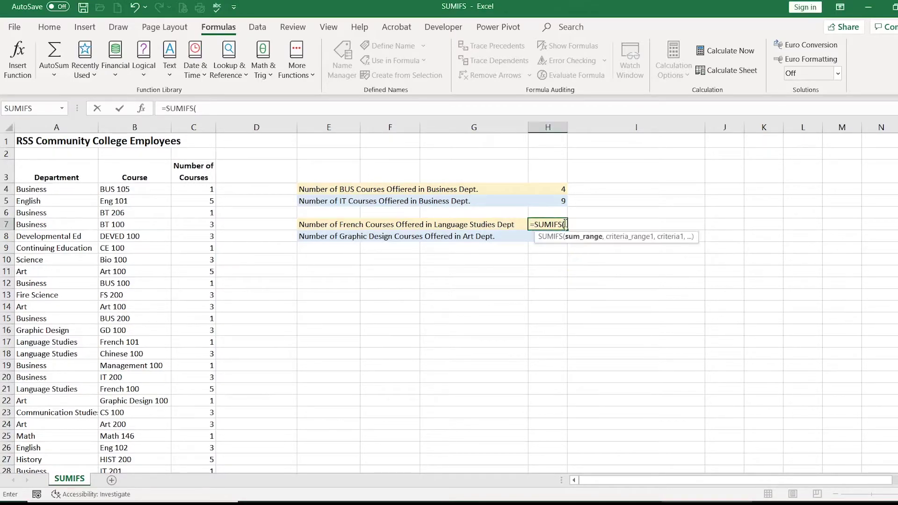
left_click_drag(183, 189, 193, 446)
type(",")
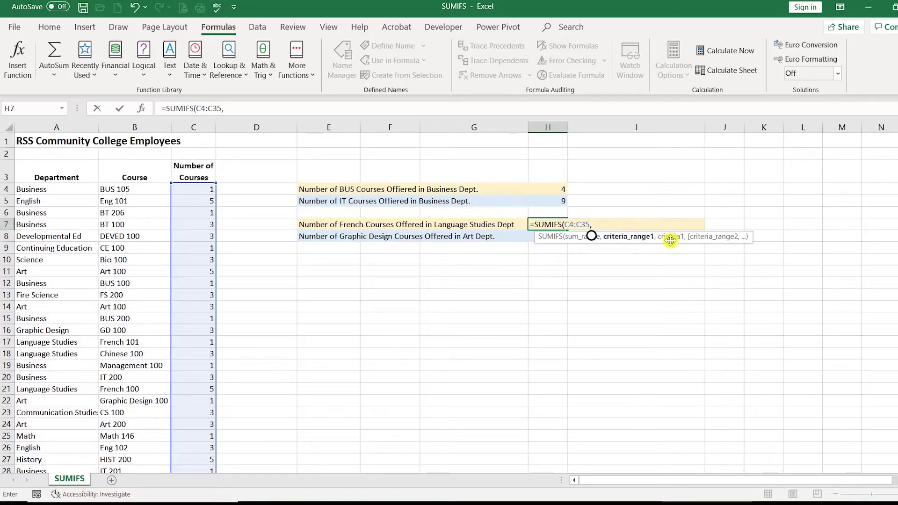
Step: Add A4:A35 as the first criteria range of the H7 formula, with "Language Studies" as its criterion
left_click_drag(51, 189, 47, 444)
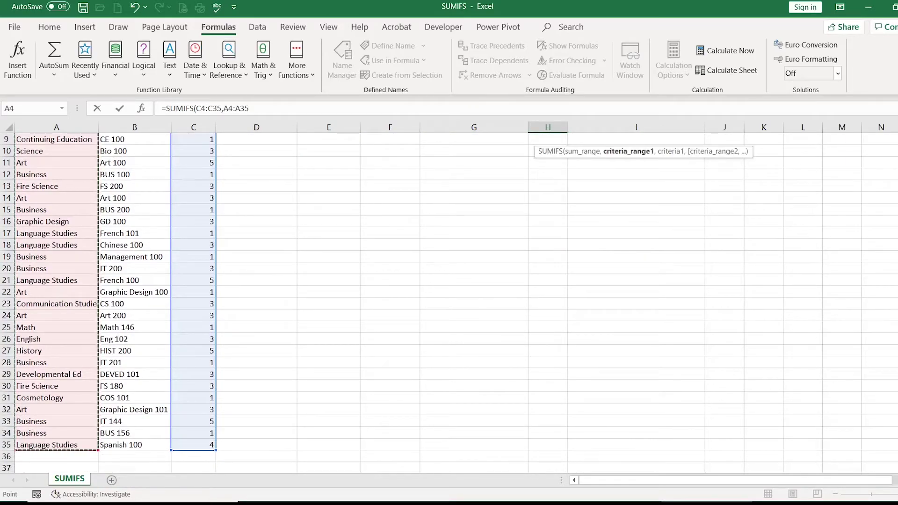
scroll(617, 236, "up", 3)
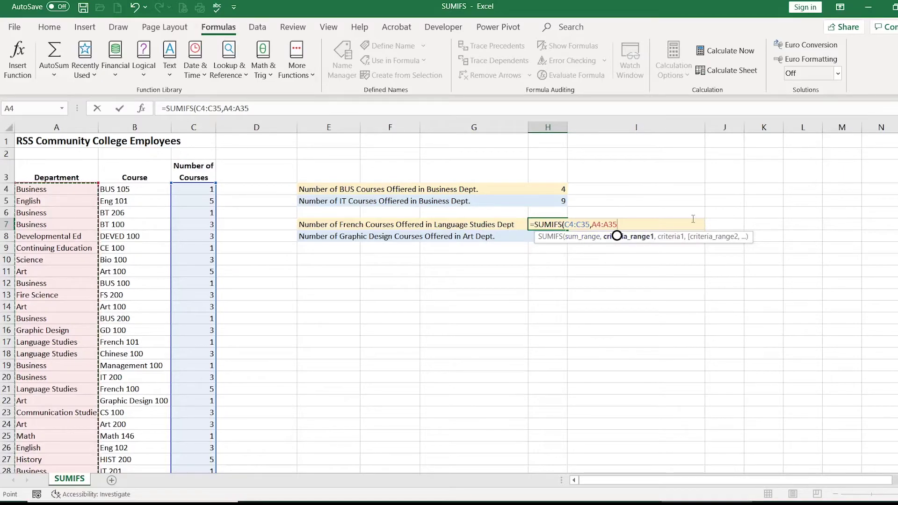
type(",")
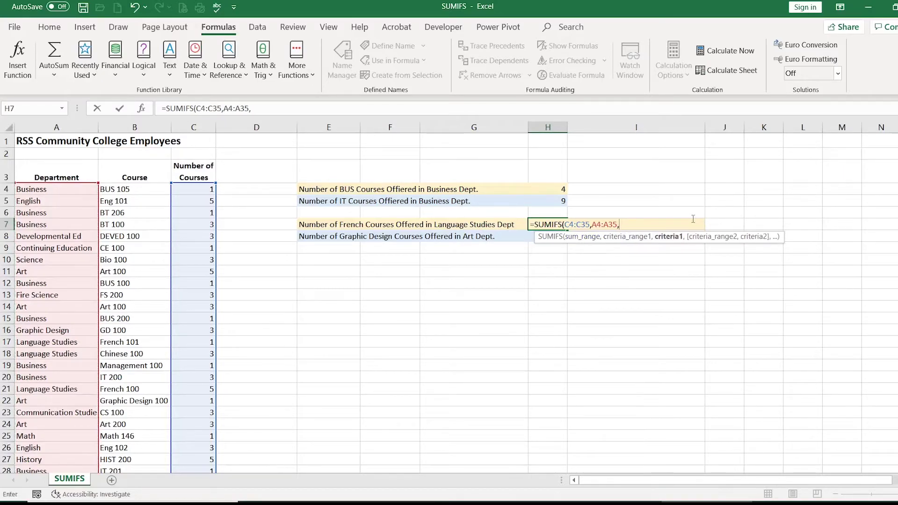
type("\"Language Studies\",")
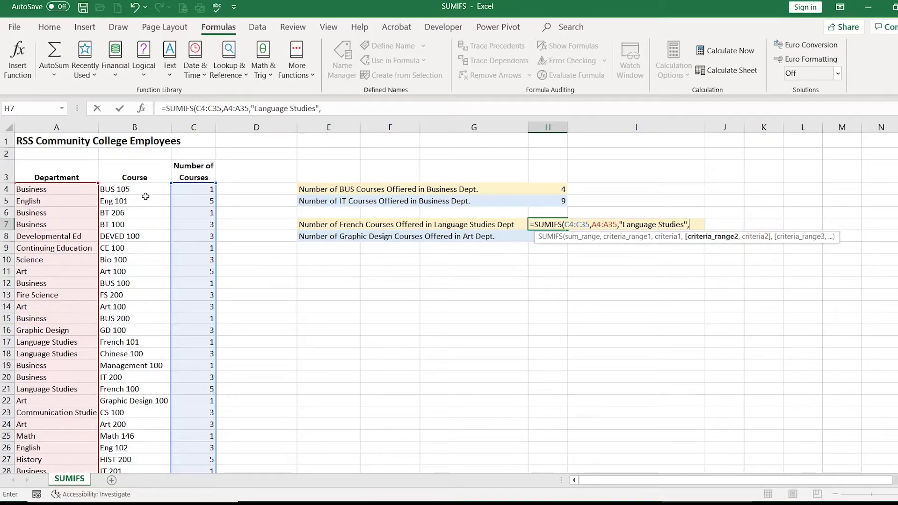
Step: Complete the H7 SUMIFS formula with B4:B35 as the second criteria range and "Fr*" as its criterion
left_click(131, 188)
left_click_drag(131, 189, 123, 500)
left_click_drag(122, 499, 126, 460)
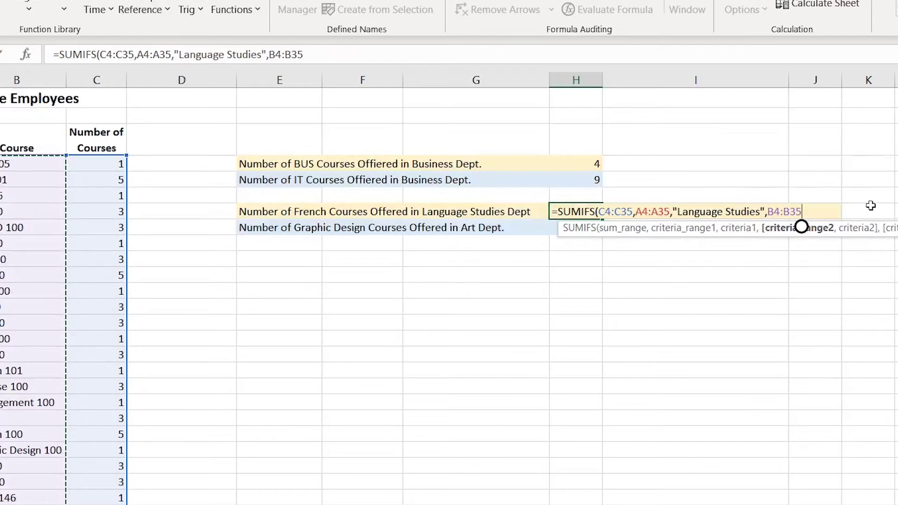
type(",\"")
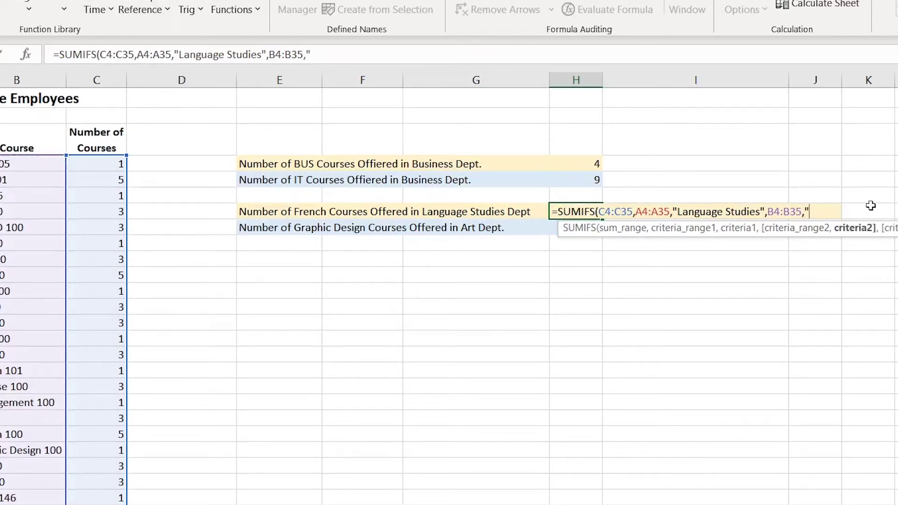
type("Fr*\")")
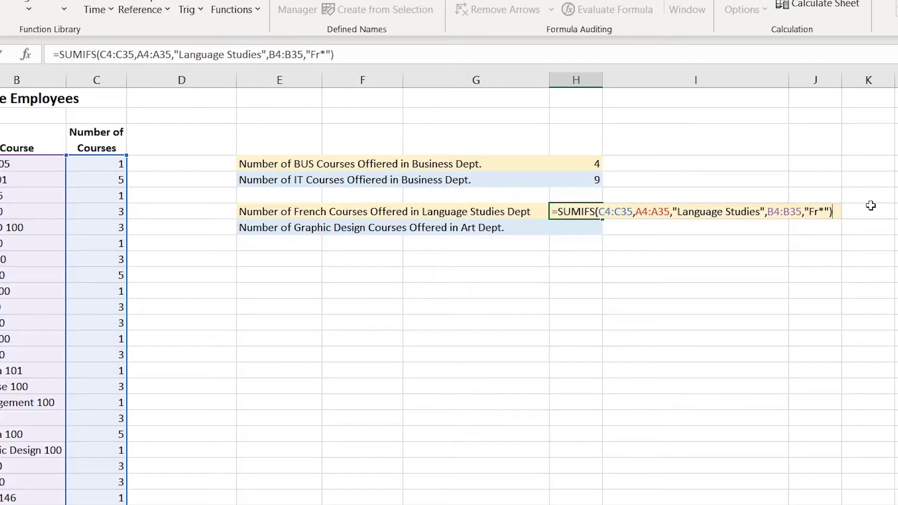
key("Return")
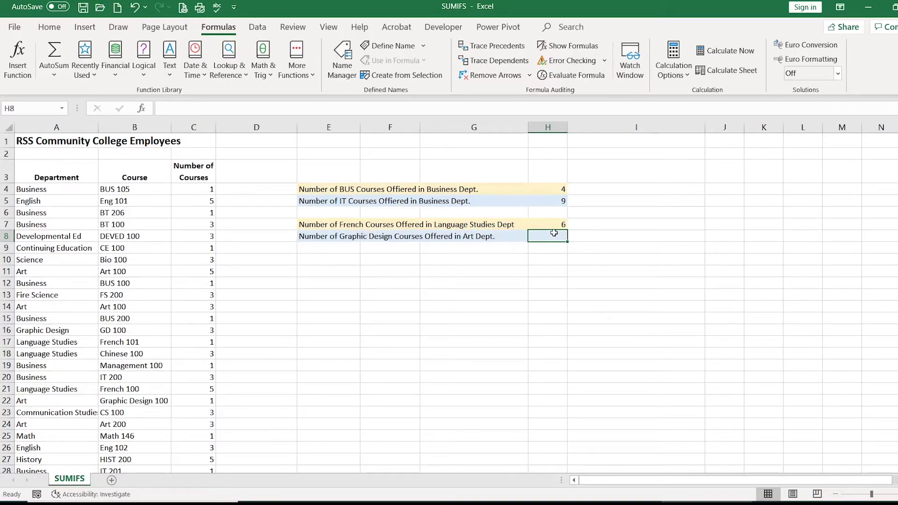
Step: Start a SUMIFS formula in H8 for the Graphic Design courses, using C4:C35 as the sum range
type("=su")
type("m")
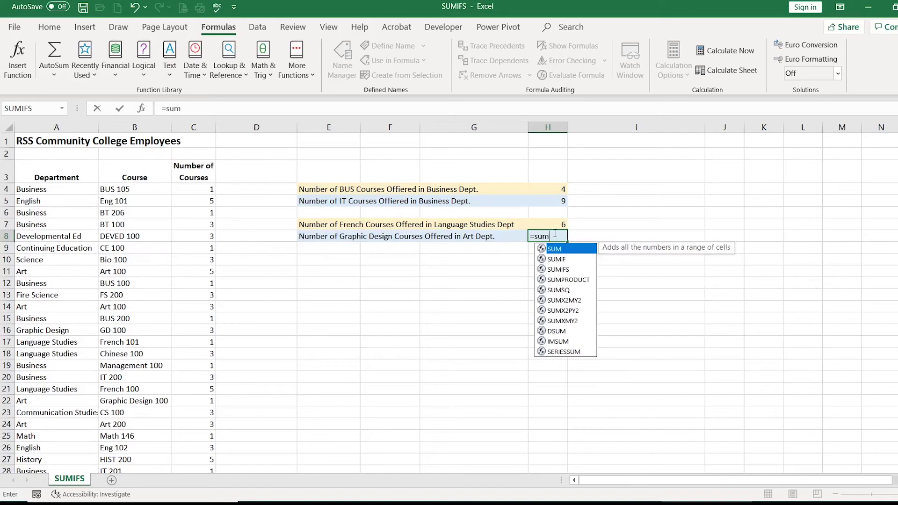
double_click(568, 270)
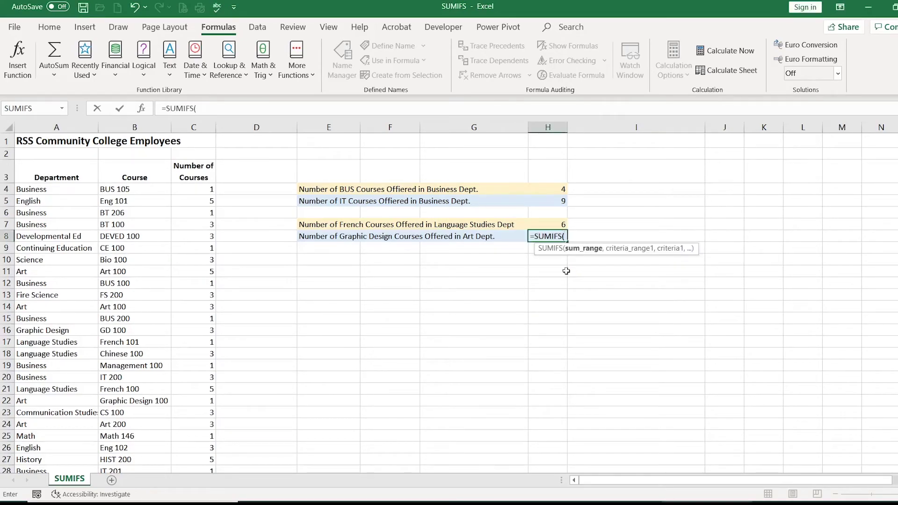
left_click_drag(206, 189, 202, 444)
scroll(449, 304, "up", 2)
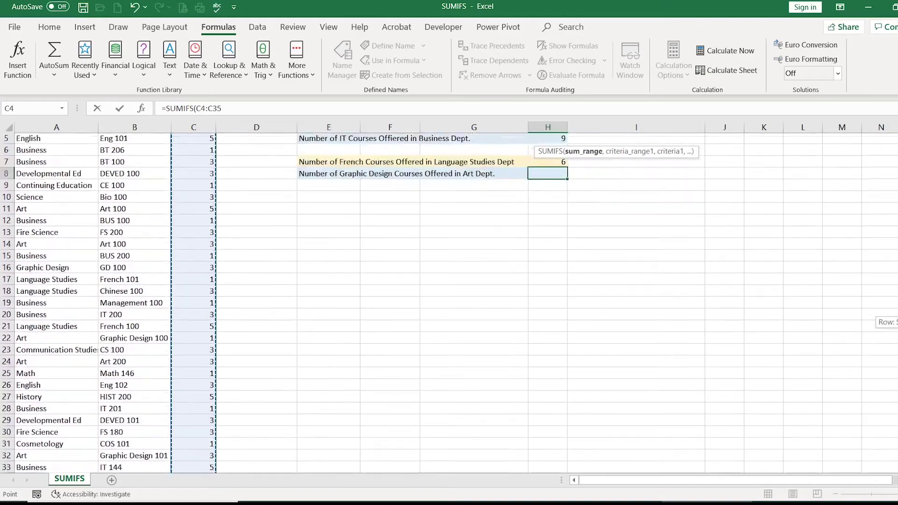
scroll(592, 248, "up", 2)
type(",")
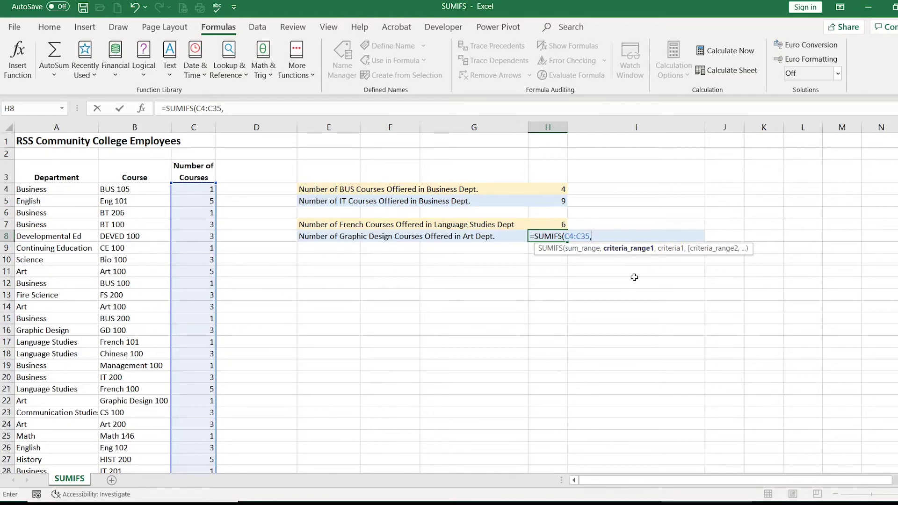
Step: Add A4:A35 as the first criteria range of the H8 formula, with "Art" as its criterion
left_click_drag(47, 189, 30, 444)
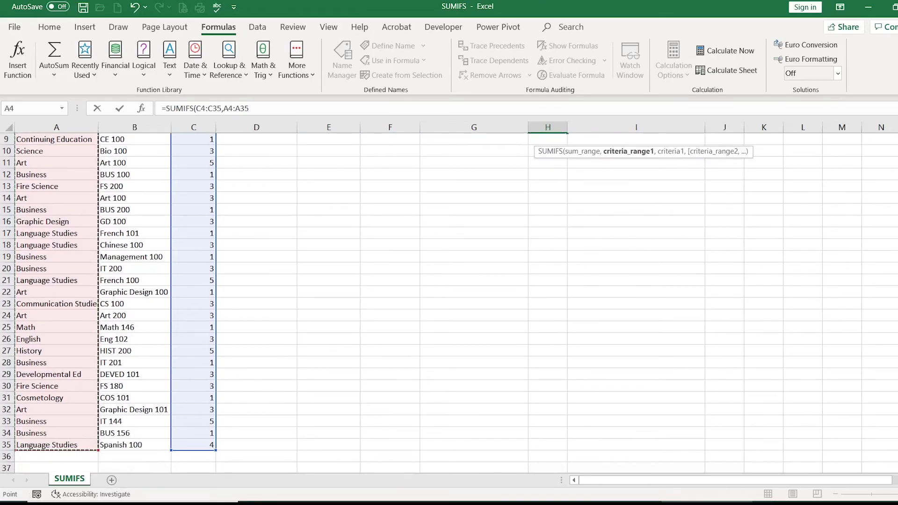
left_click_drag(897, 244, 897, 206)
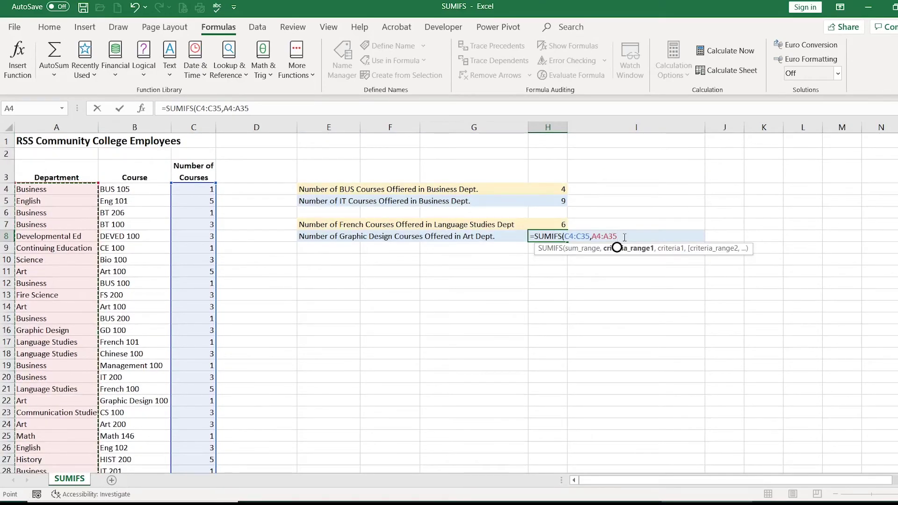
type(",")
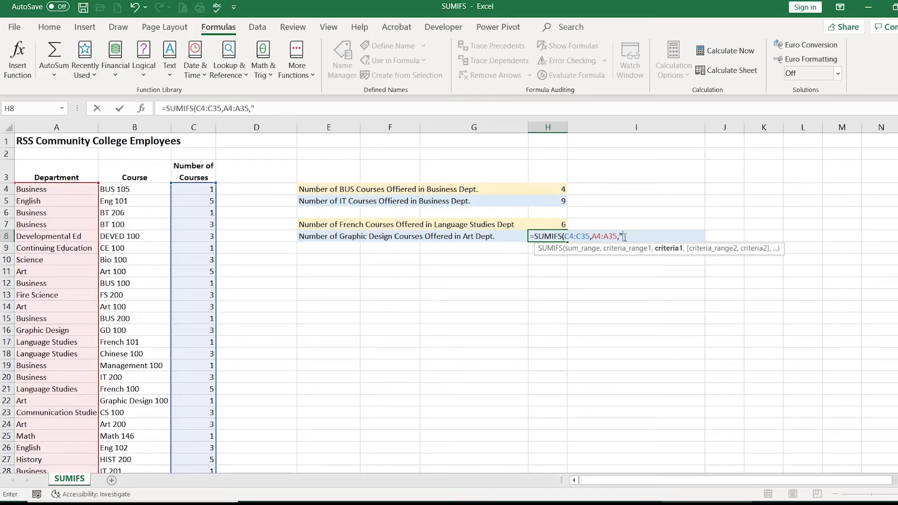
type("\"Art\",")
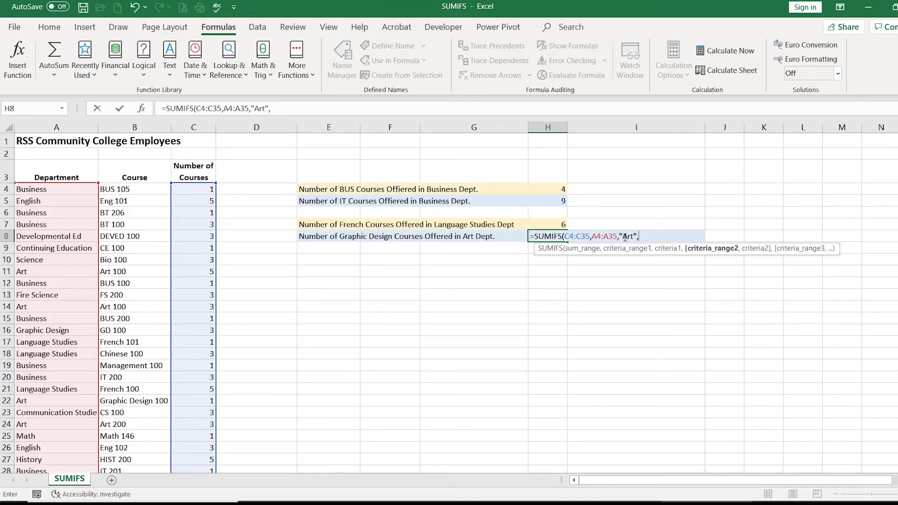
Step: Complete the H8 SUMIFS formula with B4:B35 as the second criteria range and a wildcard criterion for courses beginning with "Grap"
left_click_drag(129, 189, 125, 483)
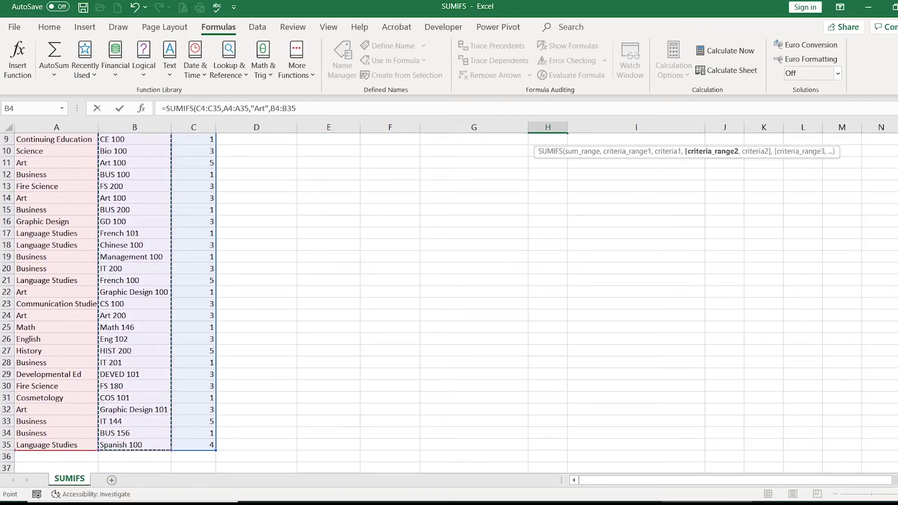
scroll(617, 262, "up", 3)
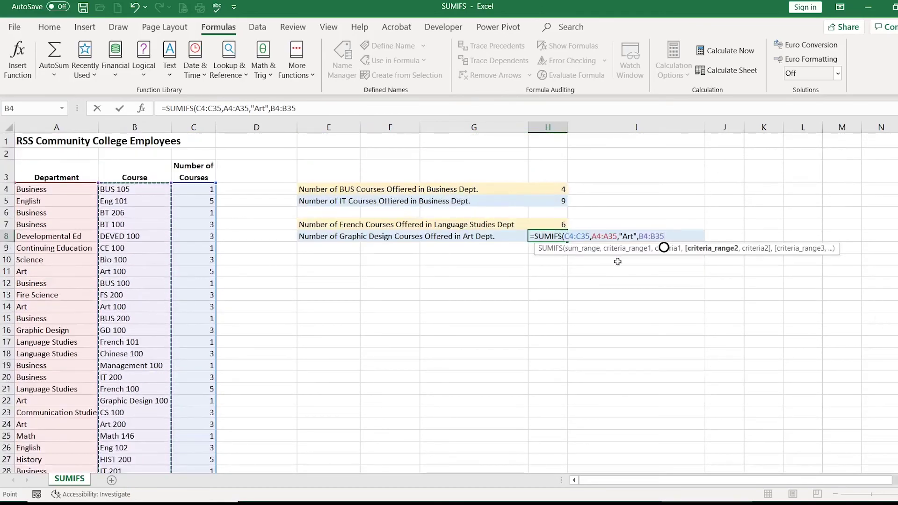
type(",")
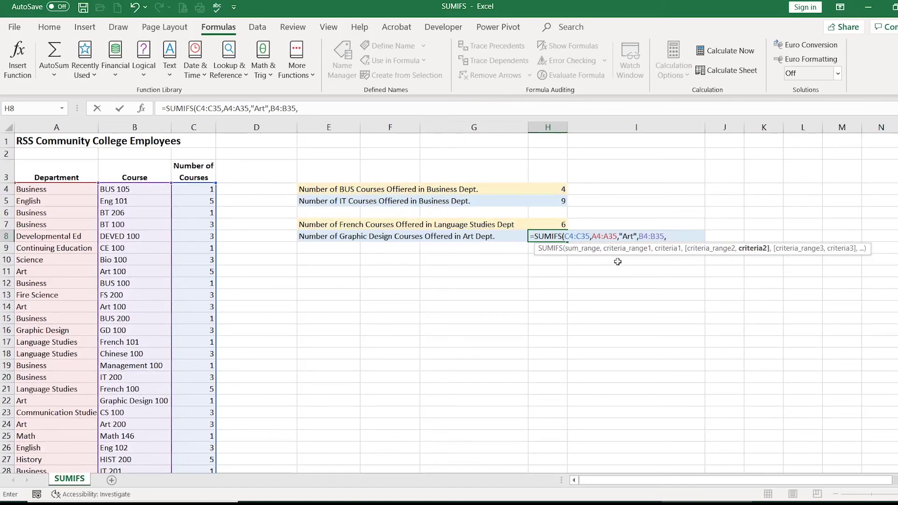
type("\"Grap")
type(")")
key("Return")
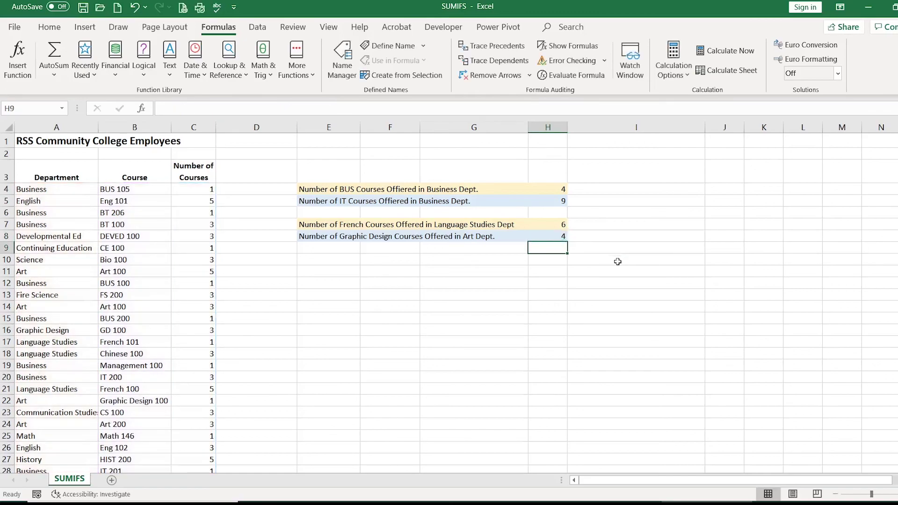